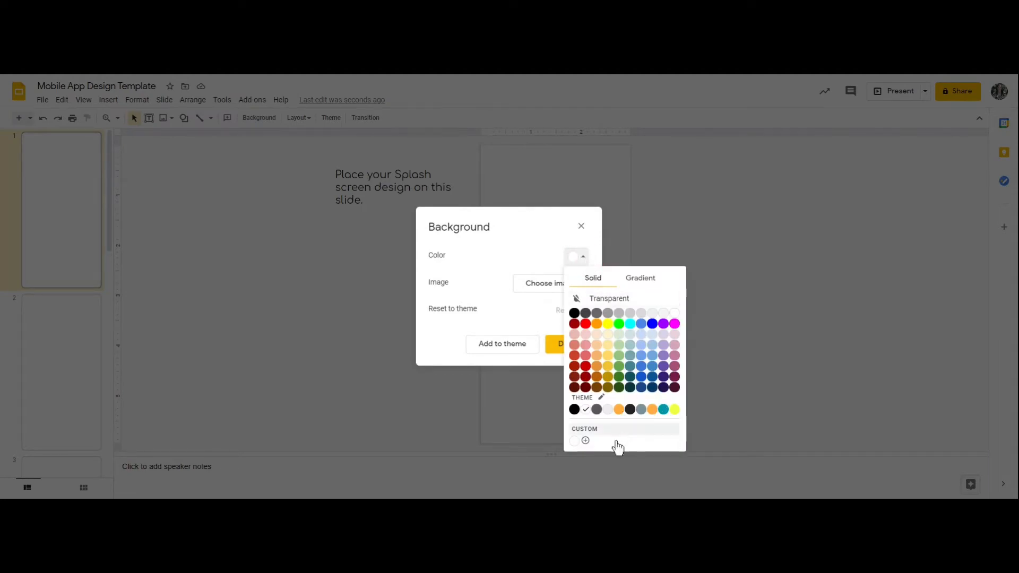
left_click(587, 437)
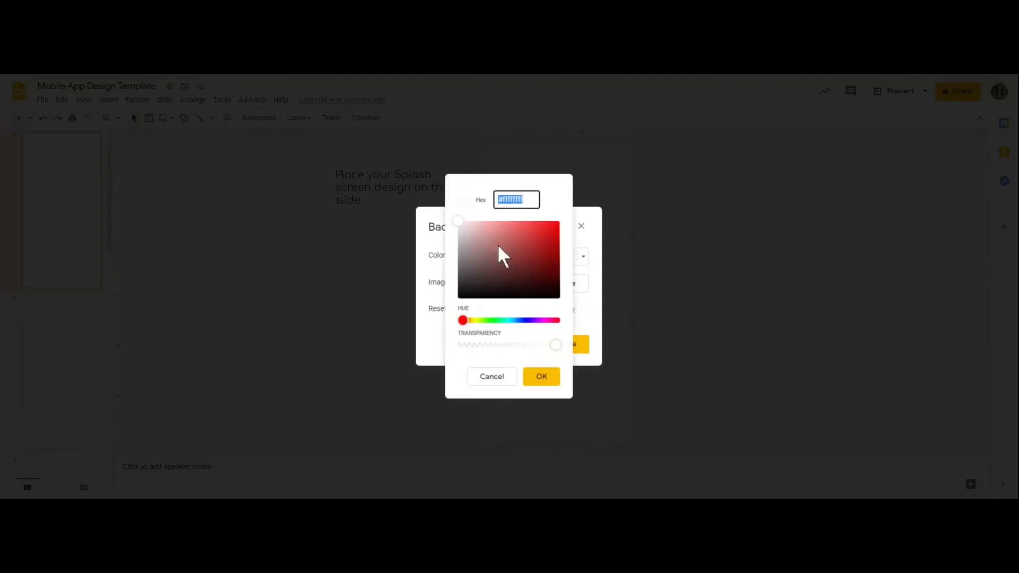
left_click(492, 377)
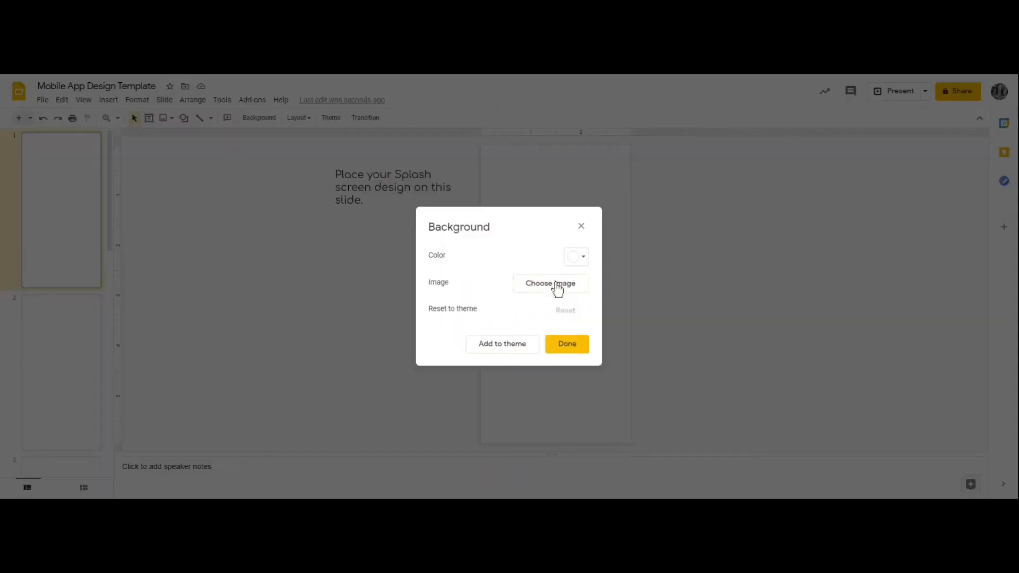
left_click(581, 260)
left_click(646, 282)
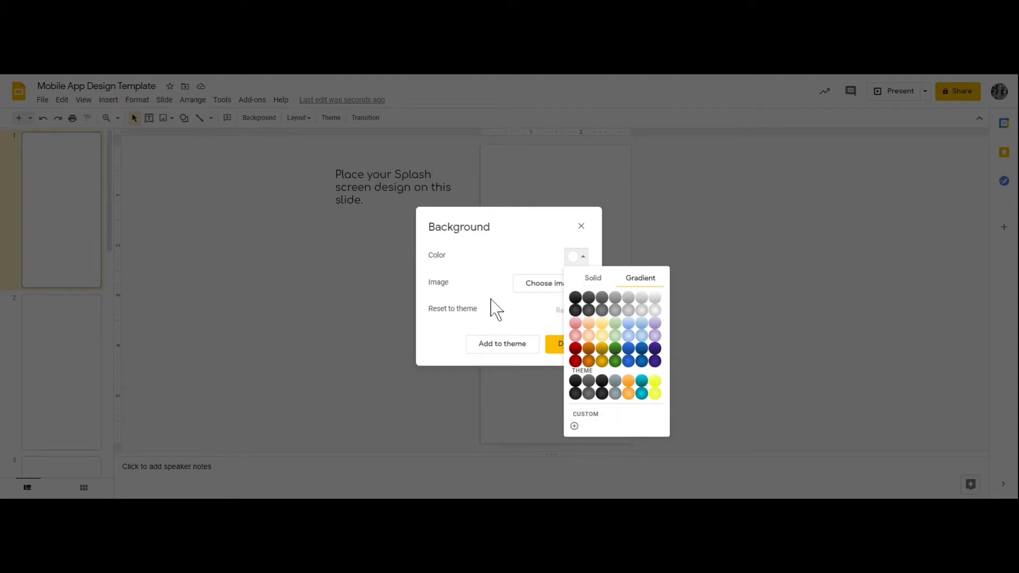
left_click(488, 286)
Step: Upload the café interior photo as the background image of the splash screen slide and apply it
left_click(550, 291)
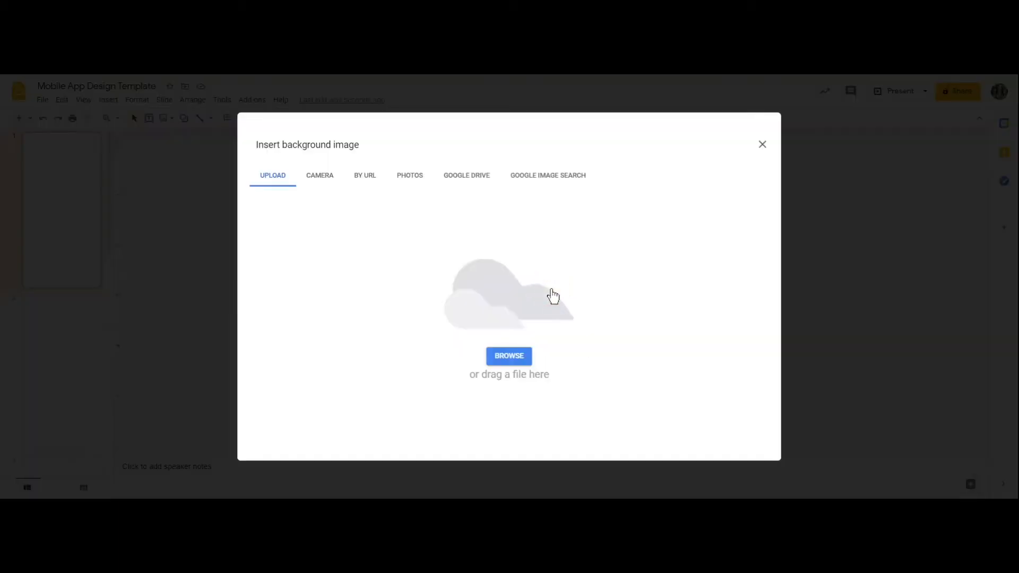
left_click(525, 366)
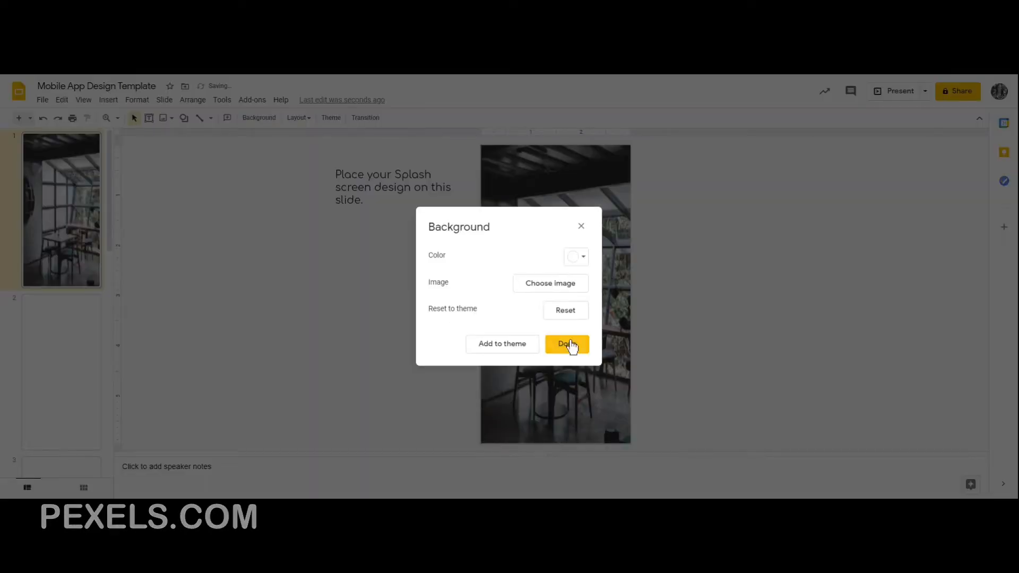
left_click(566, 345)
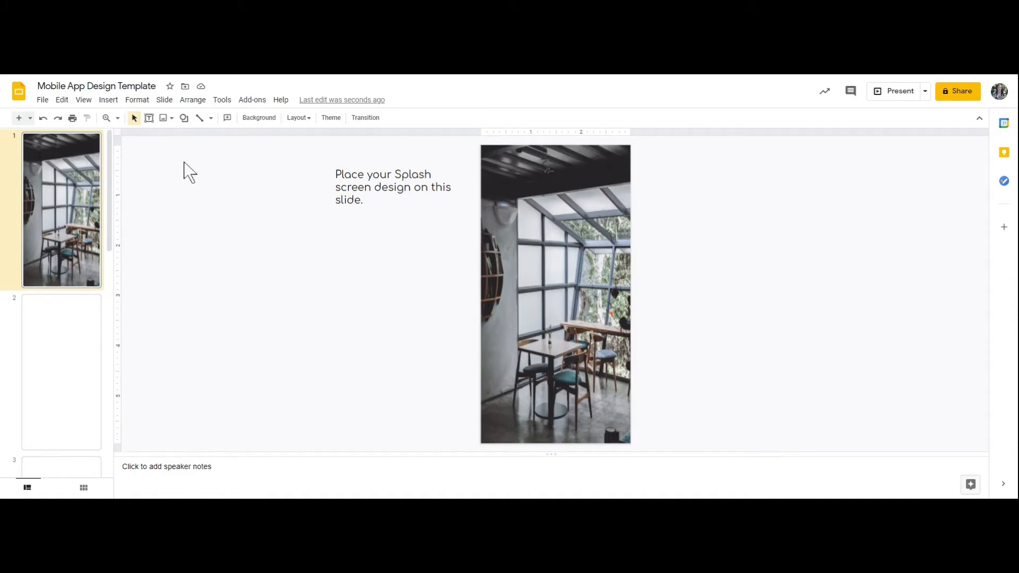
Step: Draw an oval across the full width of the splash slide, slightly above its middle
left_click(185, 119)
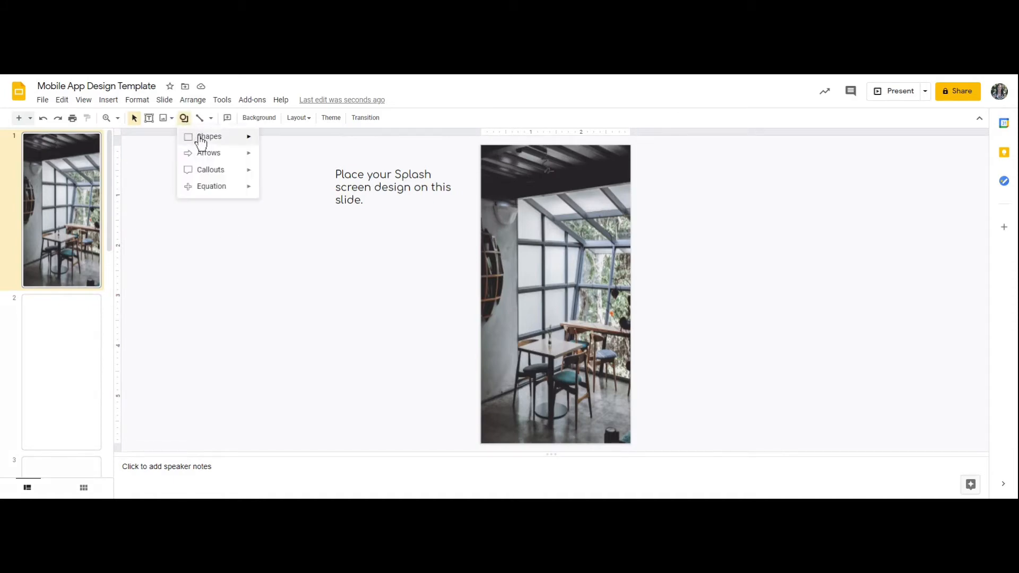
mouse_move(201, 138)
left_click(267, 161)
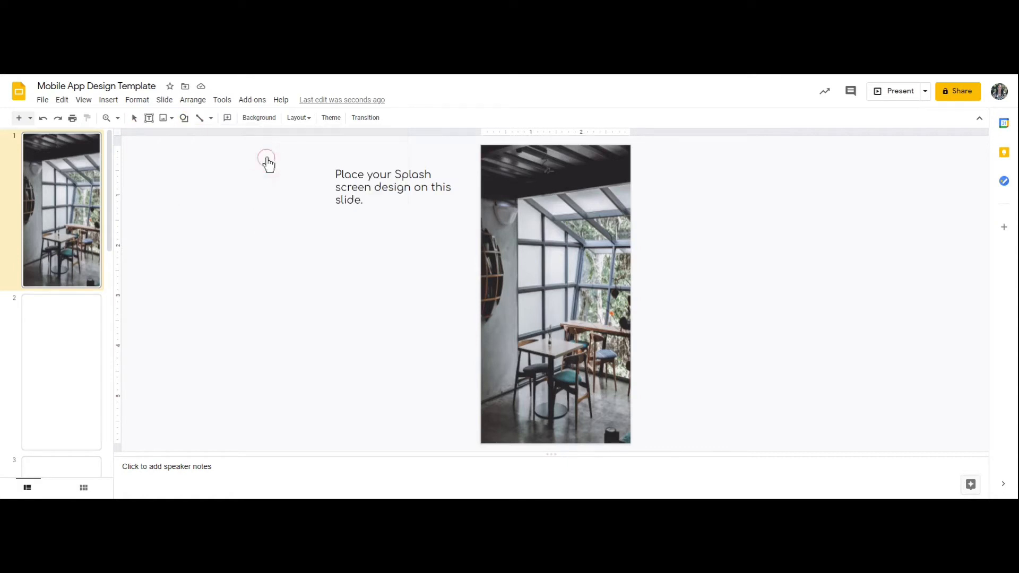
left_click_drag(494, 211, 630, 346)
mouse_move(495, 278)
left_mouse_down()
mouse_move(471, 279)
mouse_move(481, 280)
left_mouse_up()
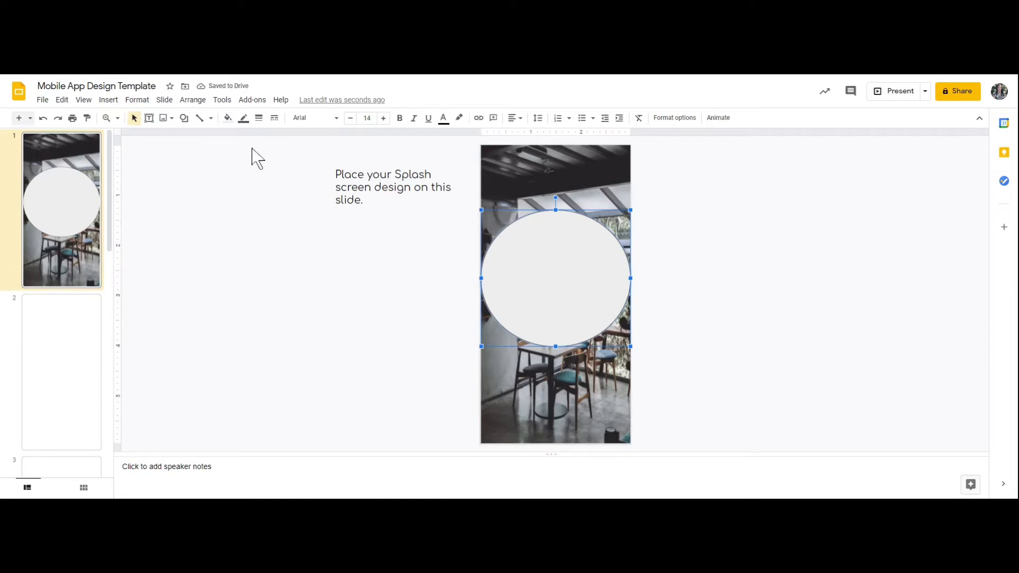
Step: Fill the oval with white and make the fill about half transparent using a custom color
left_click(228, 119)
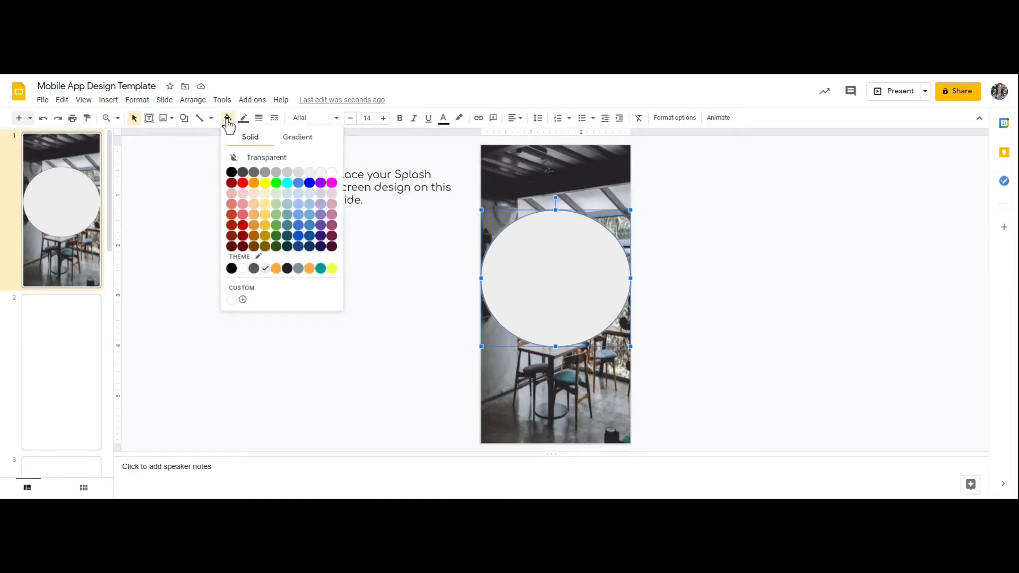
left_click(332, 172)
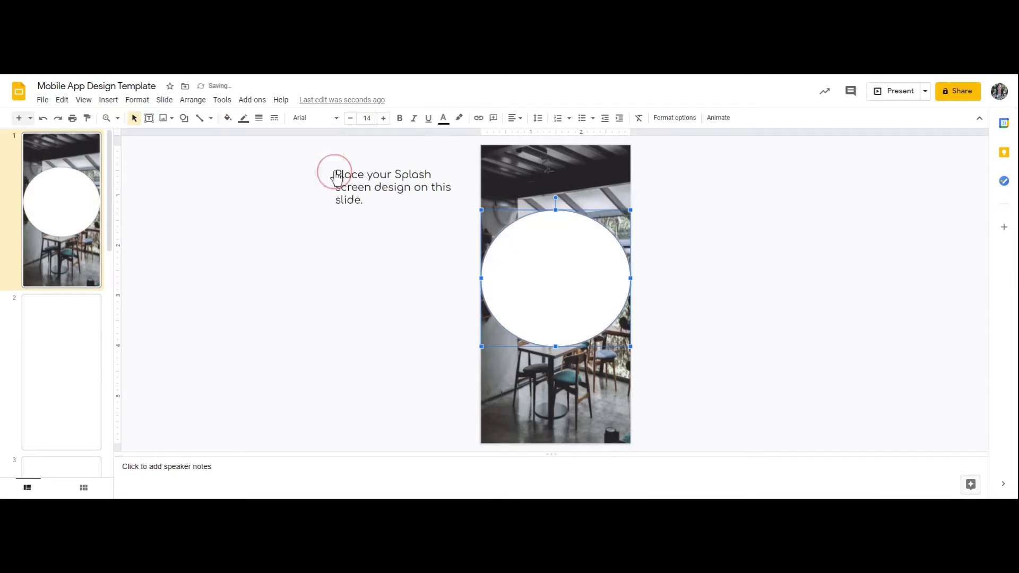
left_click(228, 118)
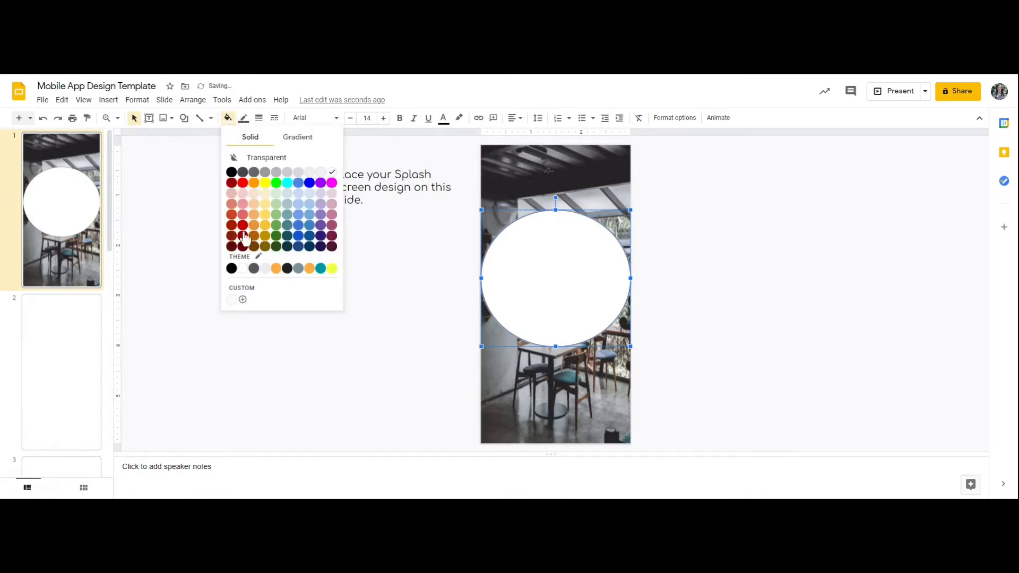
left_click(250, 291)
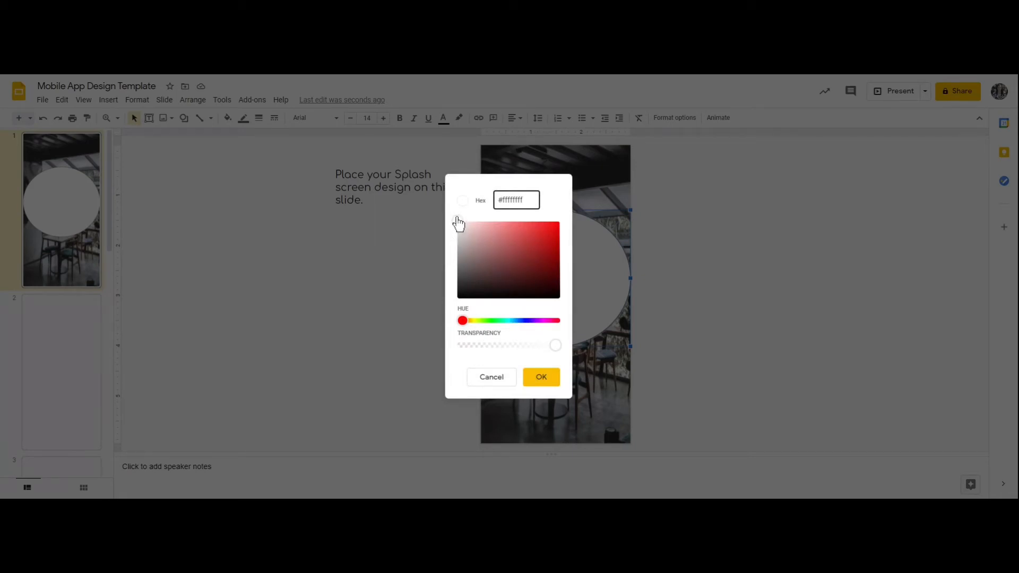
left_click_drag(559, 348, 503, 348)
left_click(541, 378)
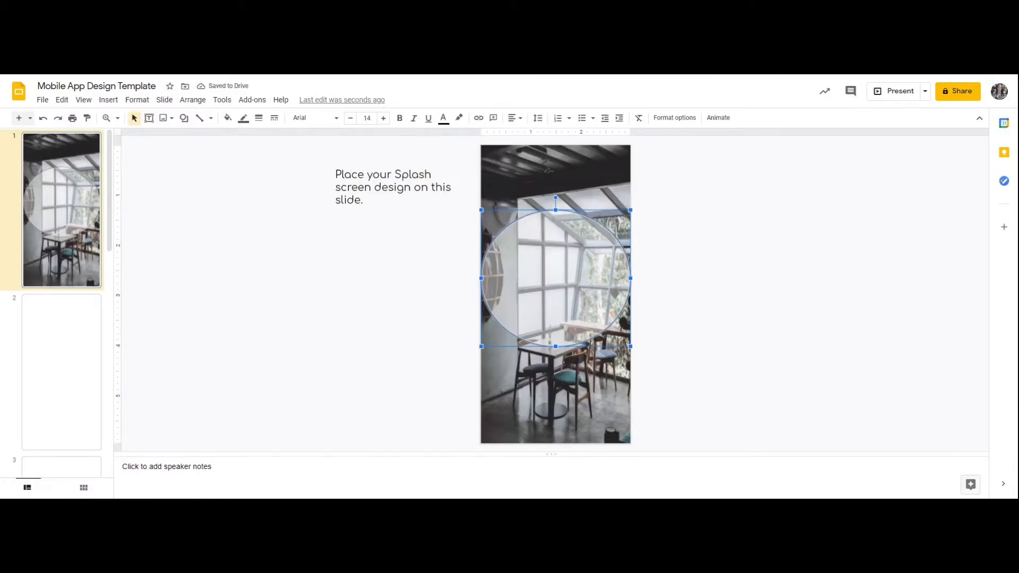
Step: Make the border of the large oval transparent
left_click(244, 119)
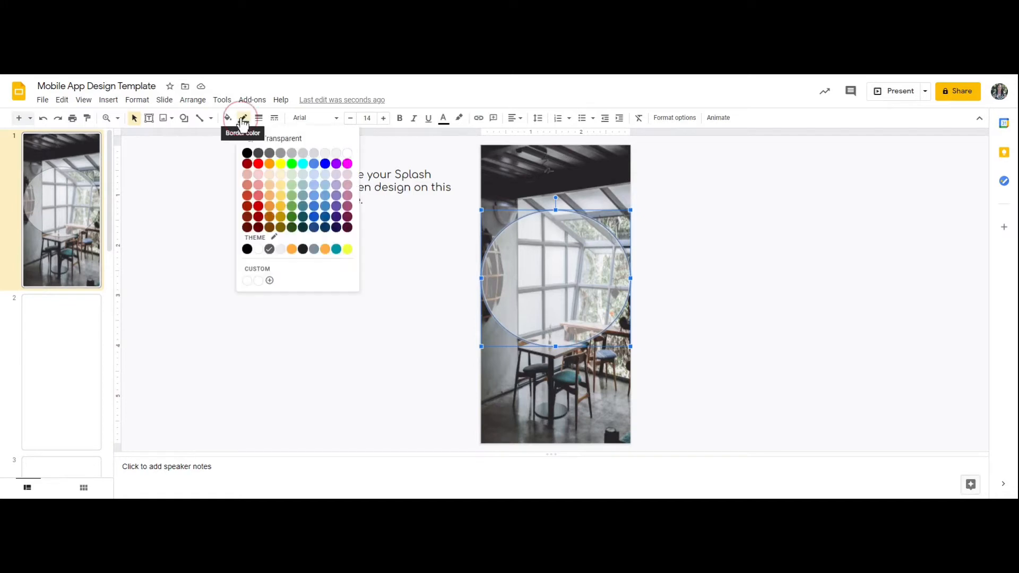
left_click(261, 142)
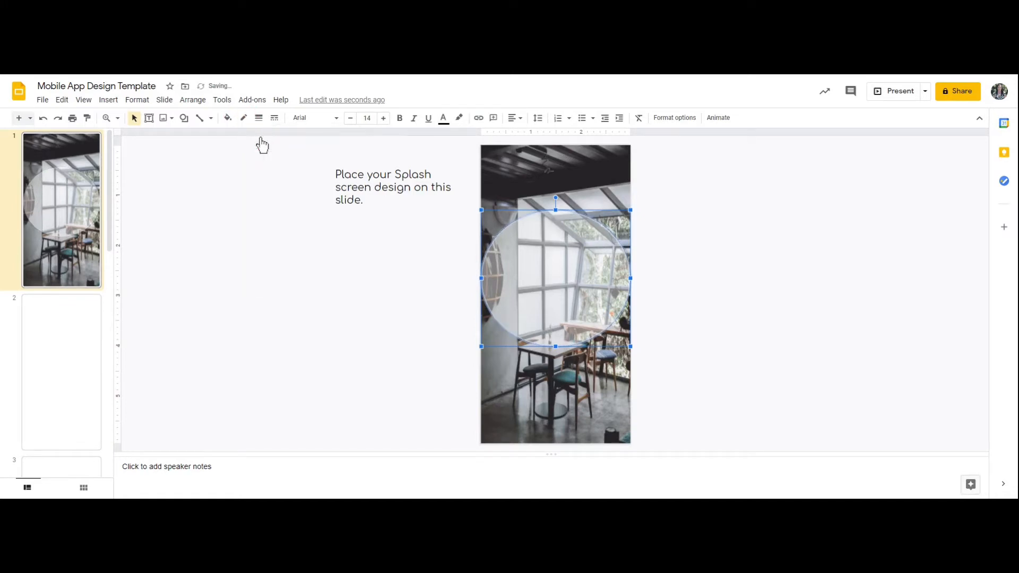
left_click(306, 305)
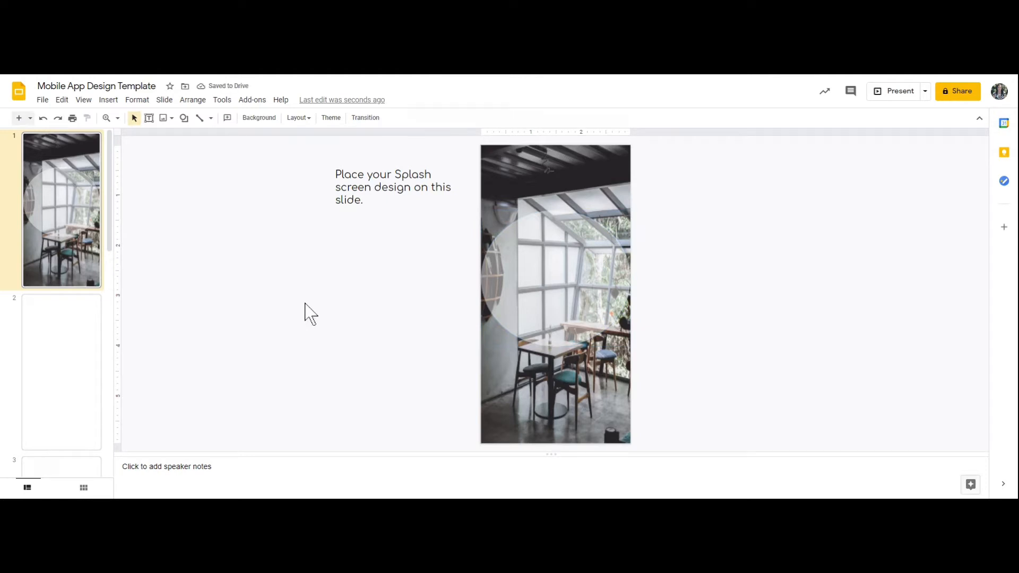
Step: Draw a smaller oval inside the large one and adjust its edges so it is centered within it
left_click(184, 118)
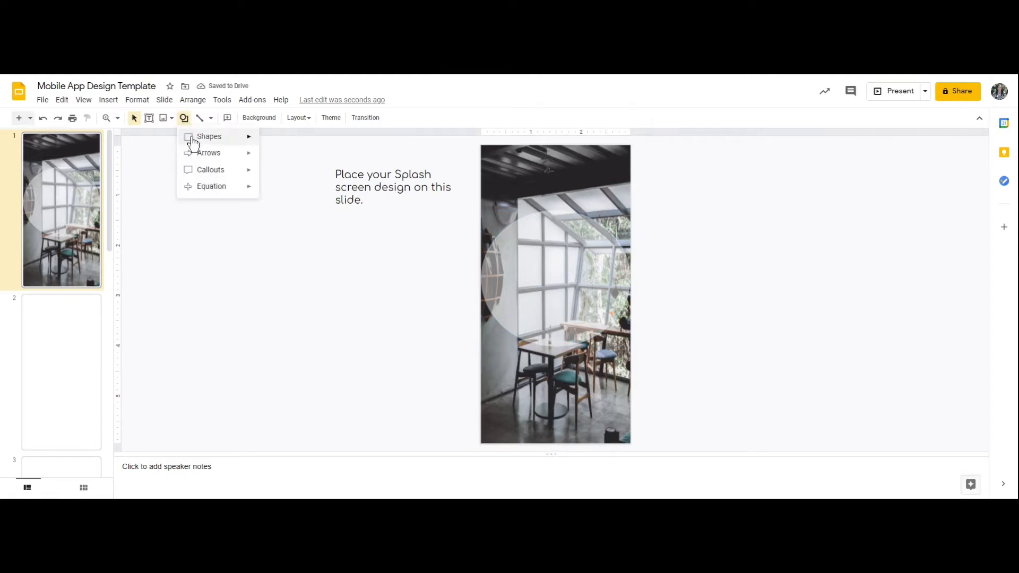
mouse_move(193, 142)
left_click(268, 166)
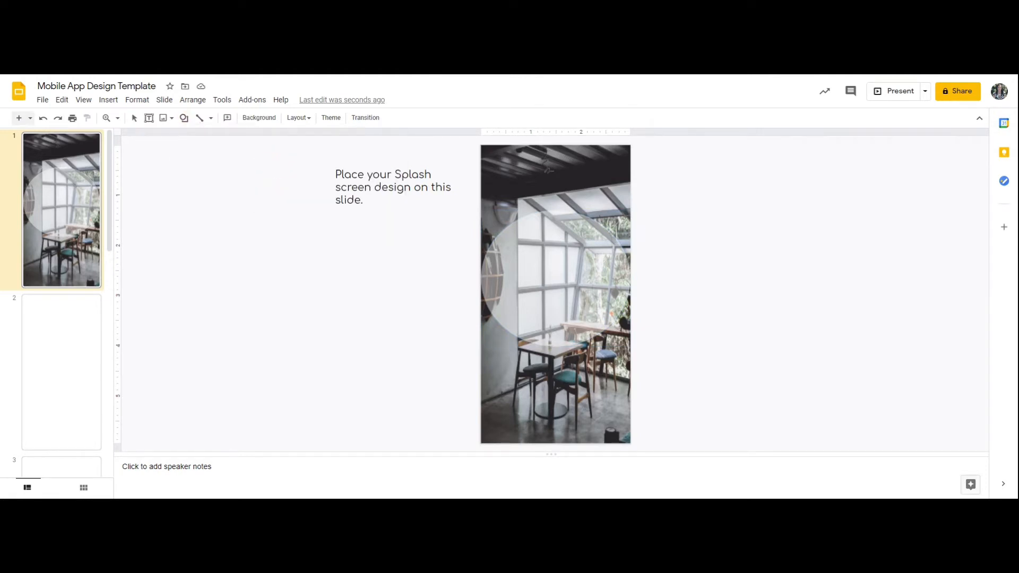
left_click_drag(515, 236, 603, 313)
left_click_drag(501, 230, 483, 220)
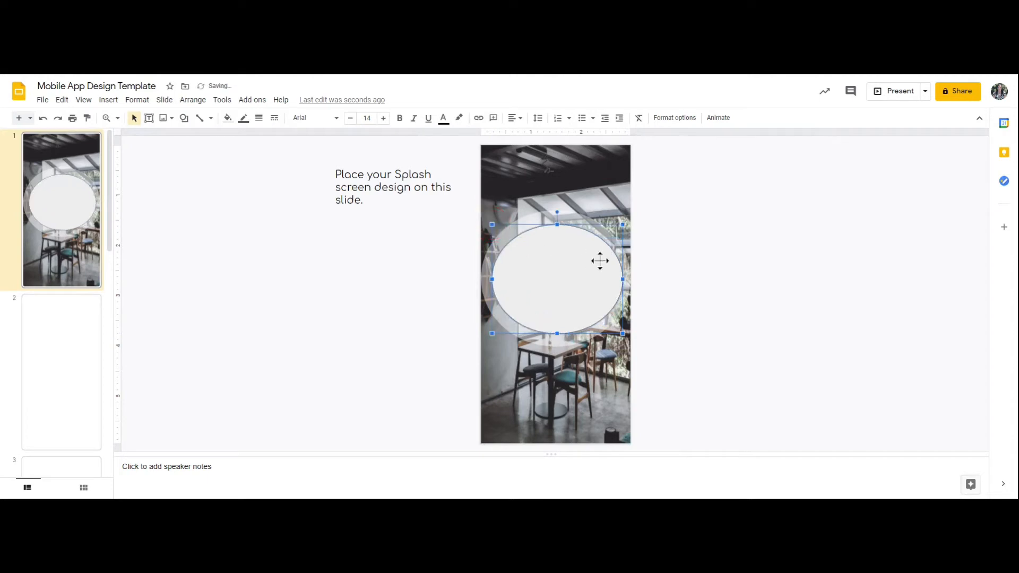
left_click_drag(624, 280, 619, 281)
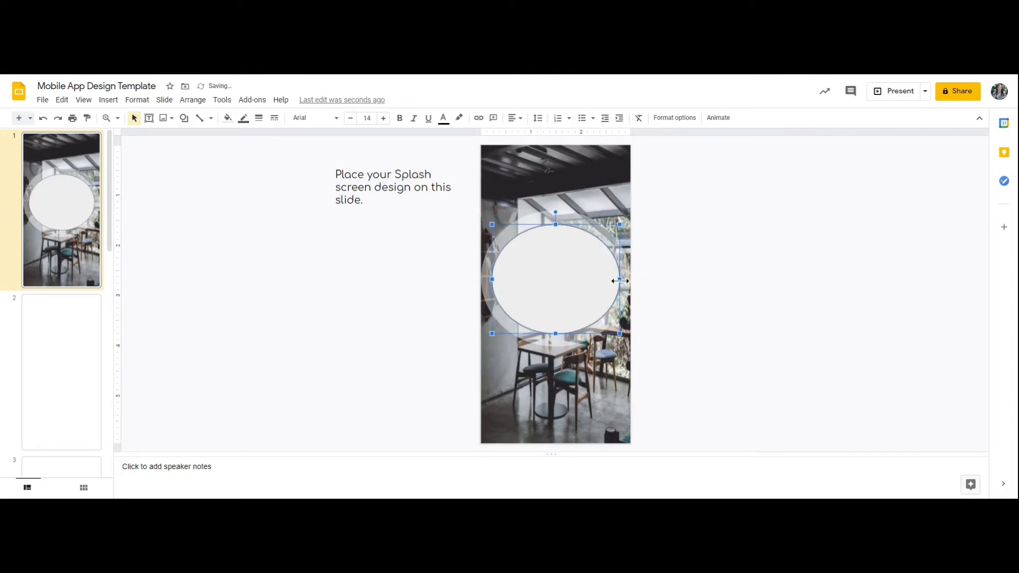
Step: Fill the inner oval with white and add partial transparency with the custom color #ffffffc0
left_click(228, 118)
left_click(331, 172)
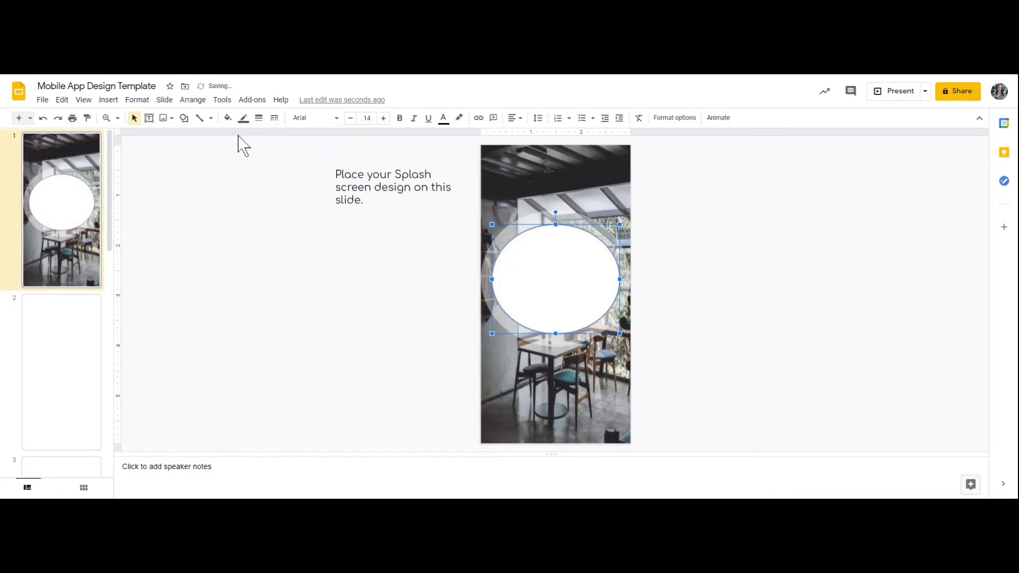
left_click(227, 118)
left_click(254, 300)
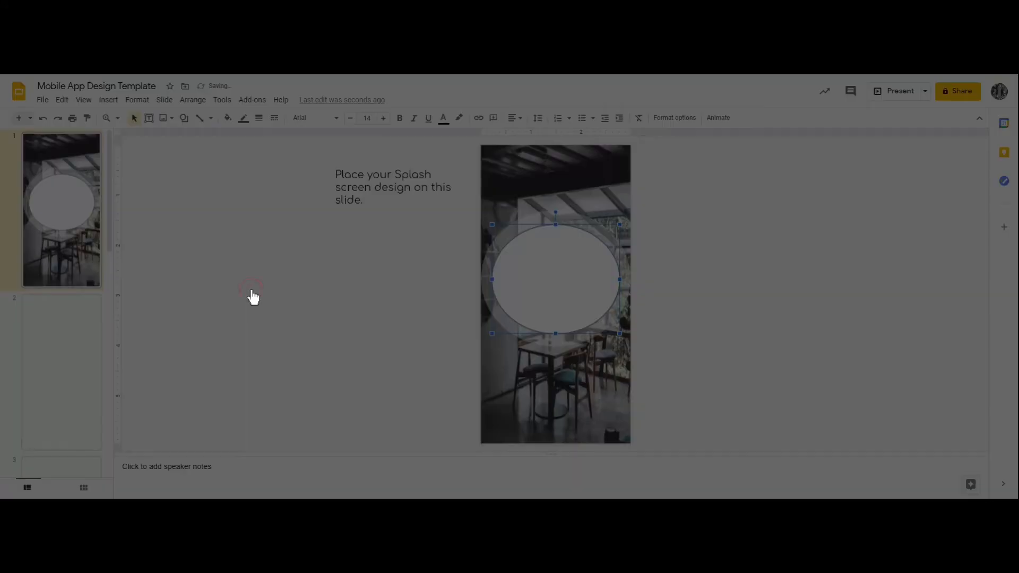
left_click_drag(556, 350, 533, 353)
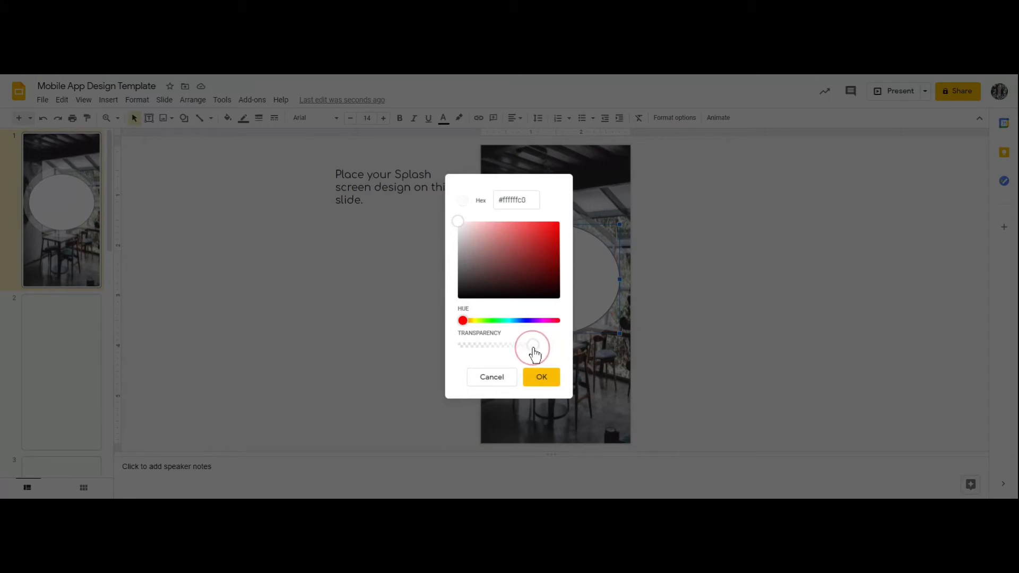
left_click(541, 377)
left_click(708, 307)
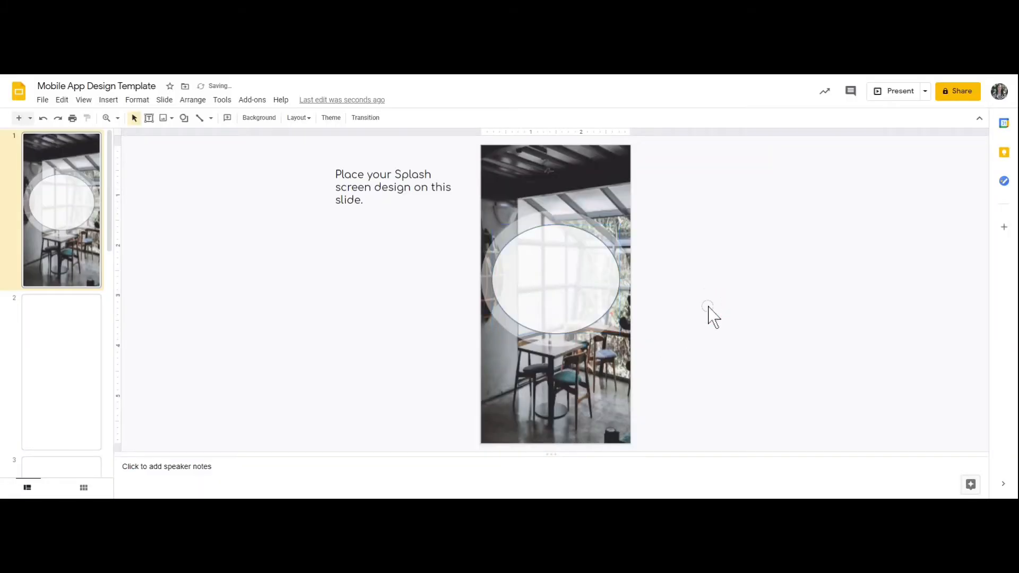
Step: Make the border of the inner oval transparent
left_click(561, 297)
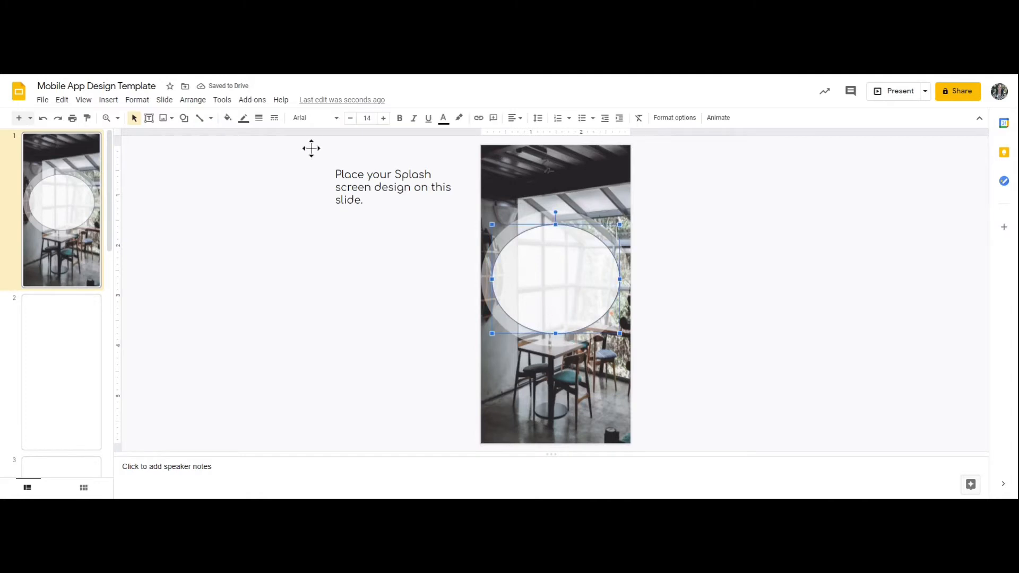
left_click(244, 117)
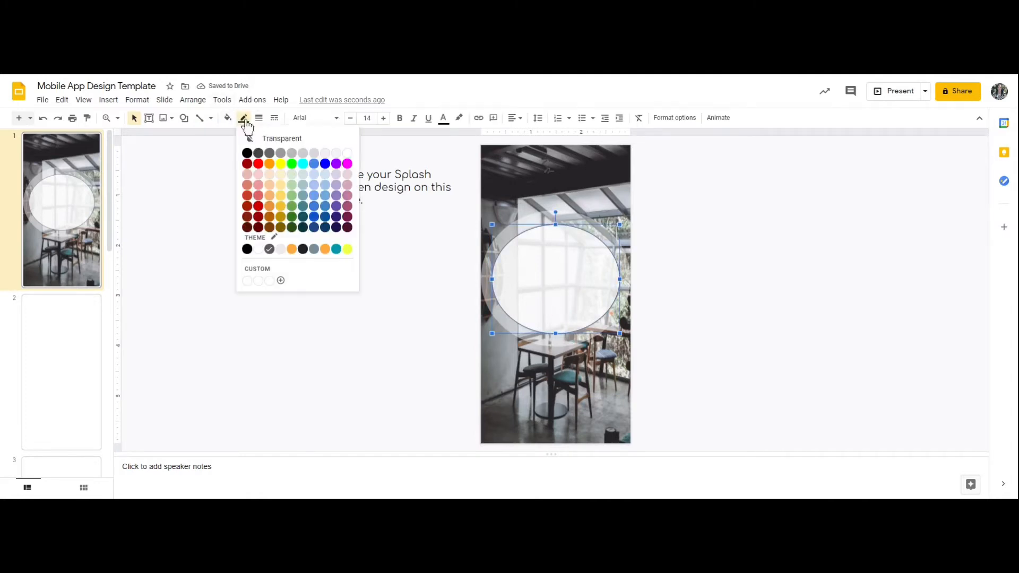
left_click(271, 141)
left_click(313, 257)
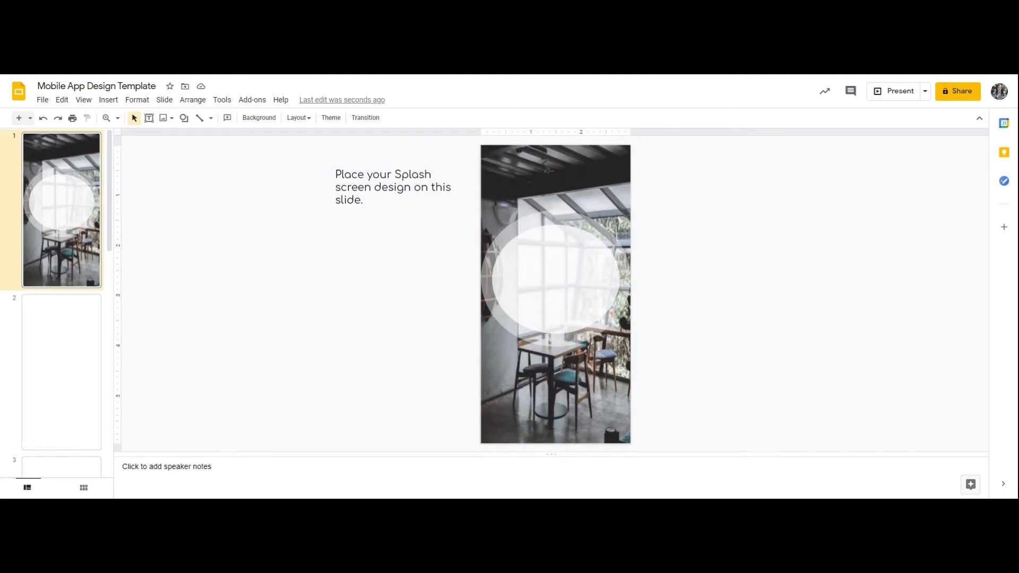
Step: Add a text box across the lower half of the inner oval with the text COZY CAFE
left_click(150, 118)
left_click_drag(499, 287, 614, 310)
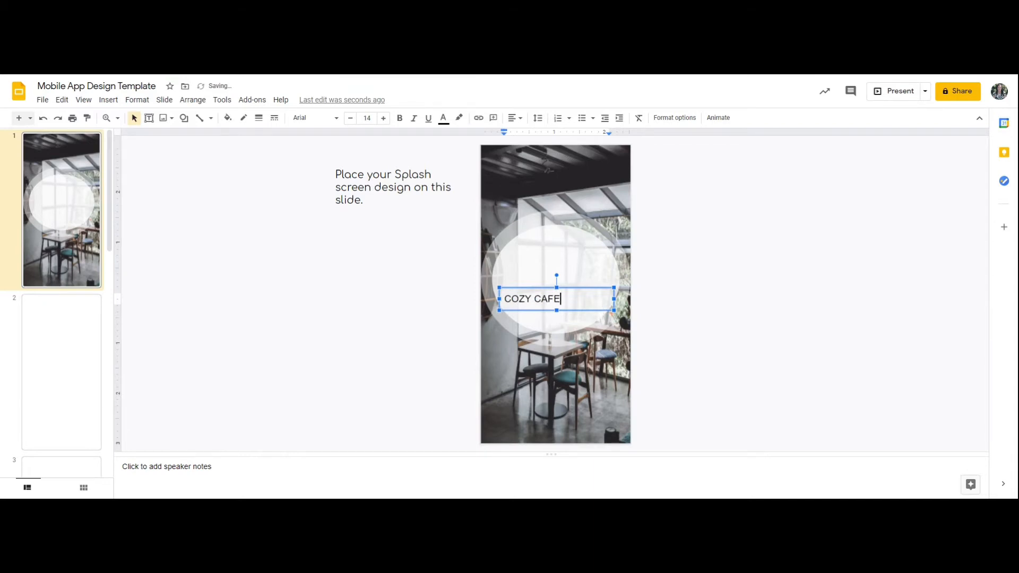
Step: Increase the font size of the COZY CAFE text to 26
key("shift+Left")
key("shift+Left")
key("shift+Left")
key("shift+Left")
key("shift+Left")
key("shift+Left")
key("shift+Left")
key("shift+Left")
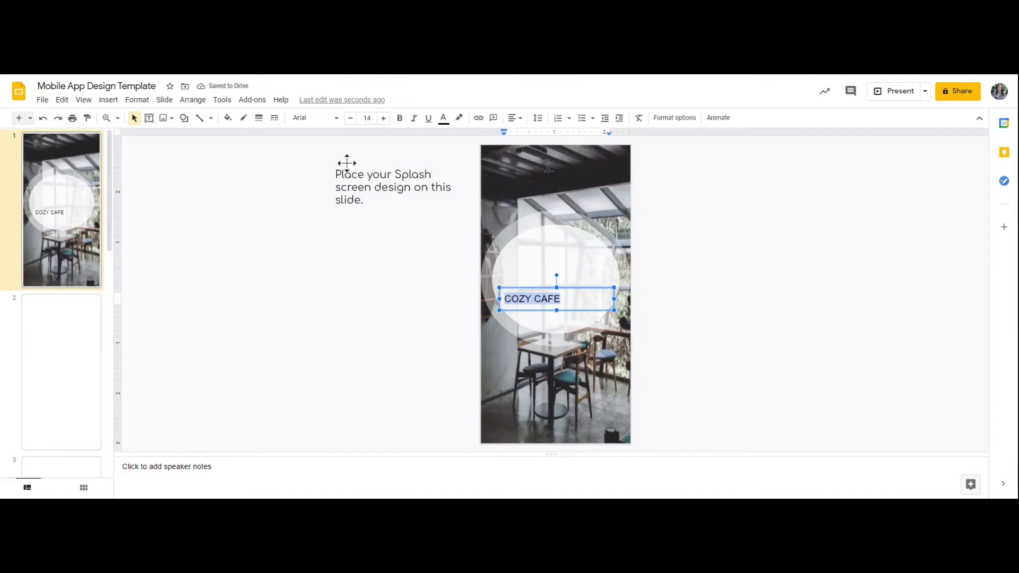
left_click(383, 118)
left_click(383, 118)
left_click(383, 118)
left_click(383, 117)
left_click(383, 117)
left_click(387, 118)
left_click(388, 119)
left_click(387, 118)
left_click(388, 118)
left_click(387, 118)
left_click(387, 118)
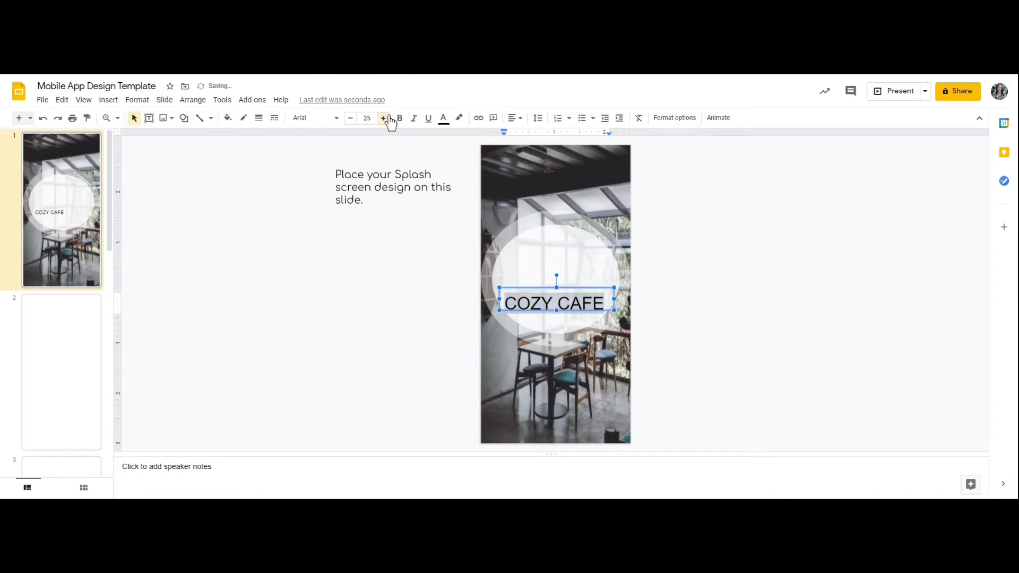
left_click(384, 118)
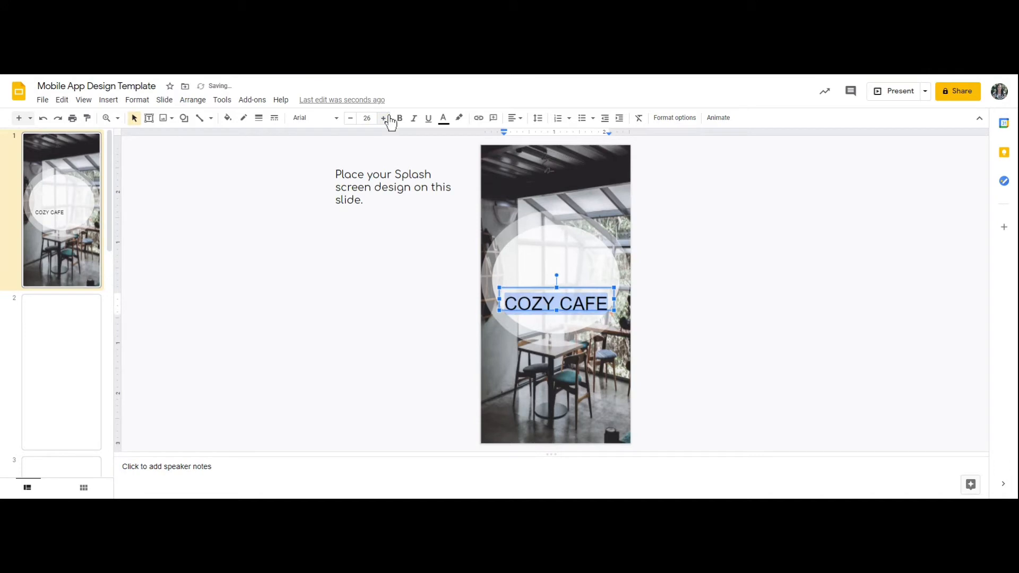
Step: Nudge the COZY CAFE text box slightly to the right to center it in the oval
left_click(540, 287)
key("Left")
key("Right")
key("Right")
key("Left")
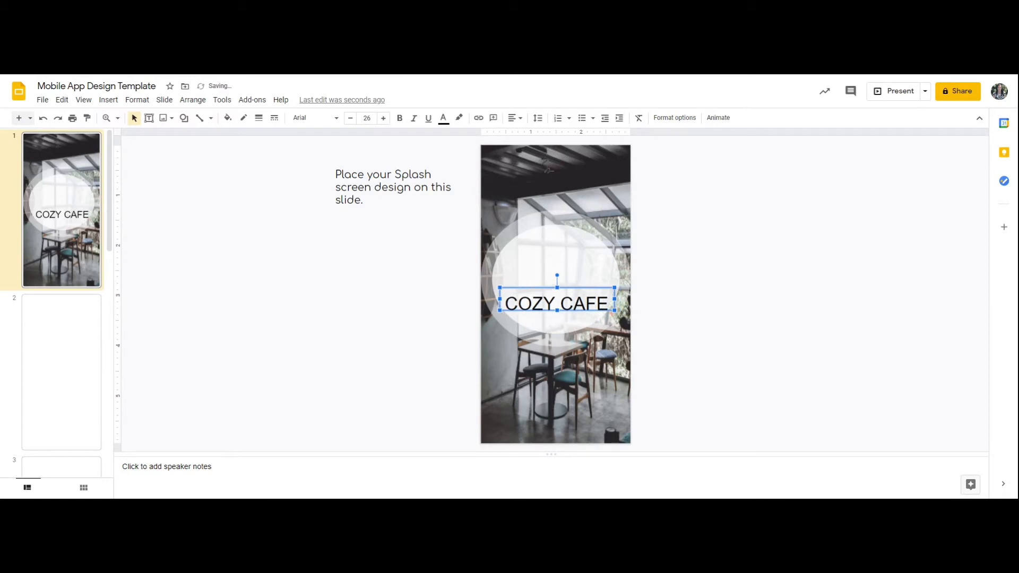
Step: Change the text color of the word COZY in the title to the dark yellow-brown shade #7f6000
left_click(585, 303)
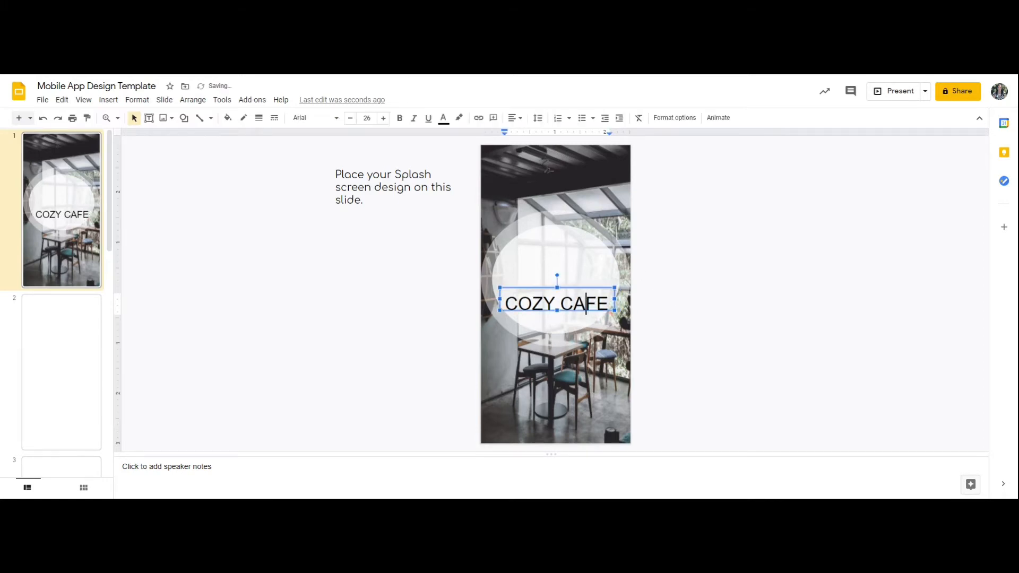
key("shift+Left")
key("shift+Left")
key("shift+Left")
key("shift+Left")
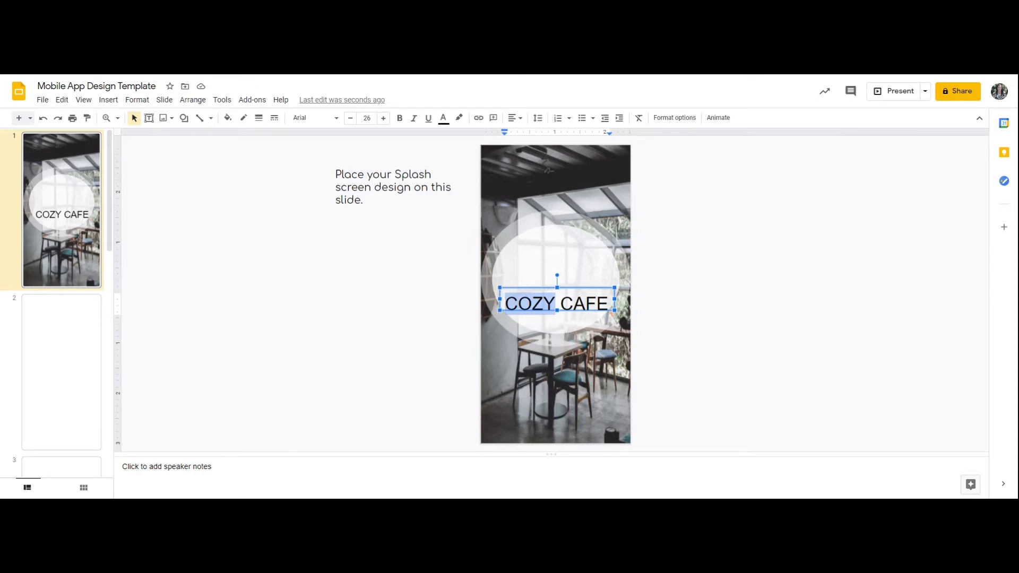
left_click(443, 119)
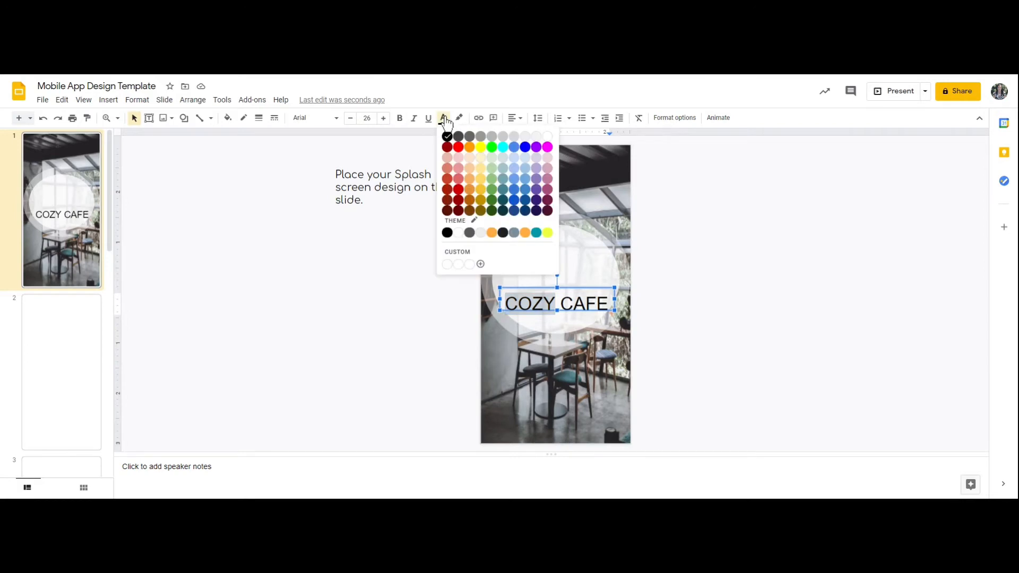
left_click(480, 211)
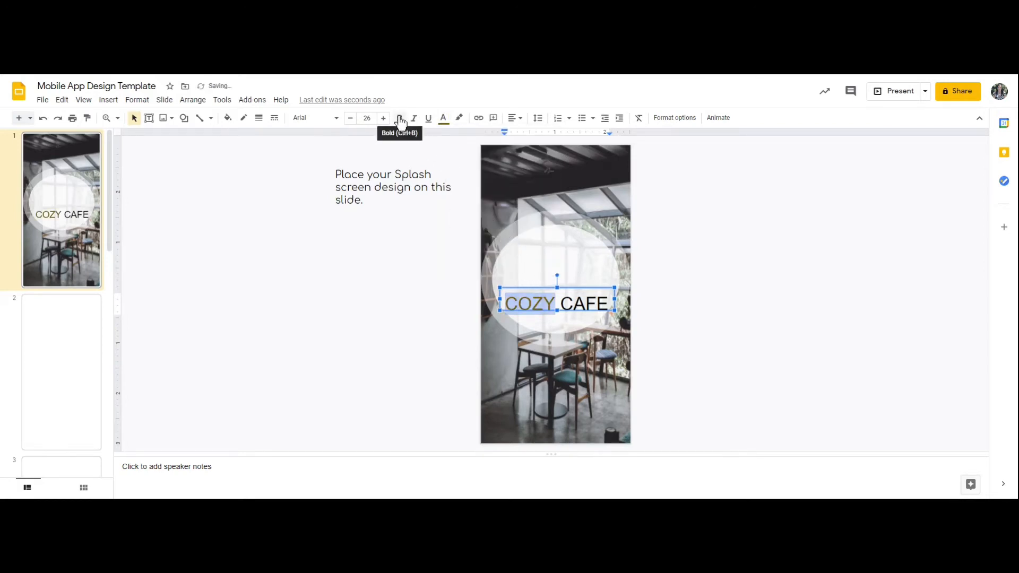
left_click(683, 272)
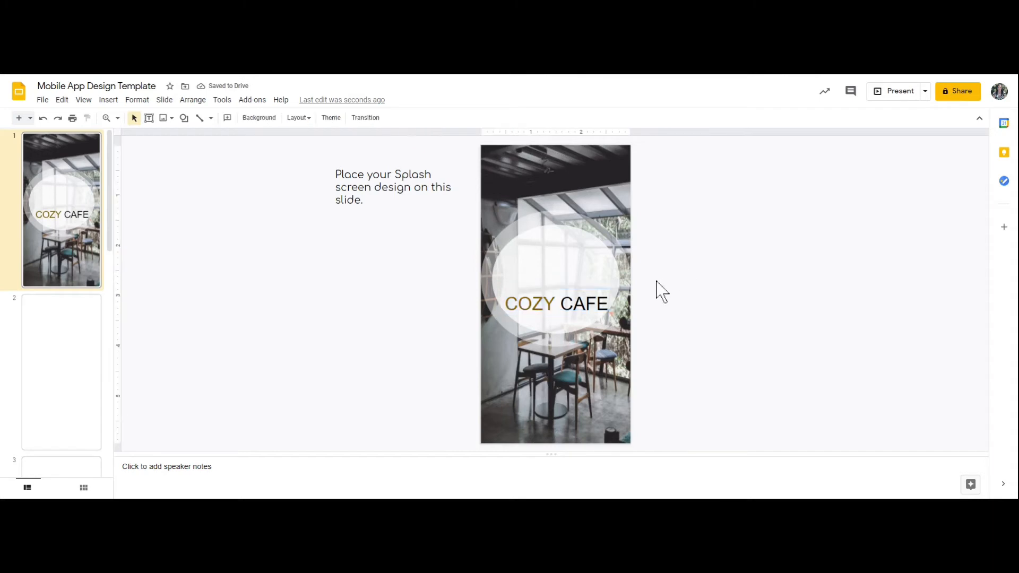
Step: Change the text color of the word CAFE in the title to the dark brown shade #783f04
left_click(609, 303)
double_click(604, 304)
left_click(444, 118)
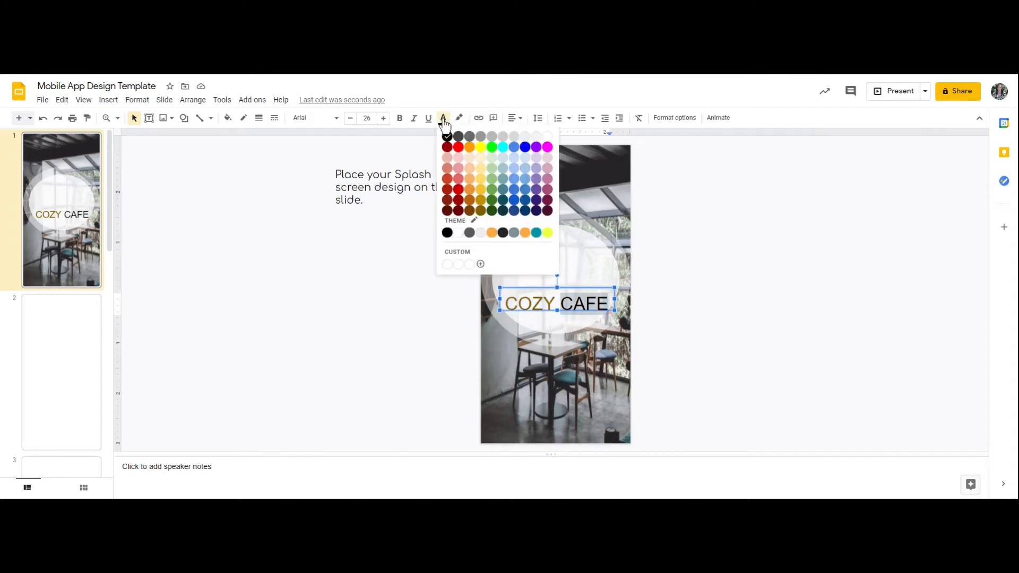
left_click(469, 211)
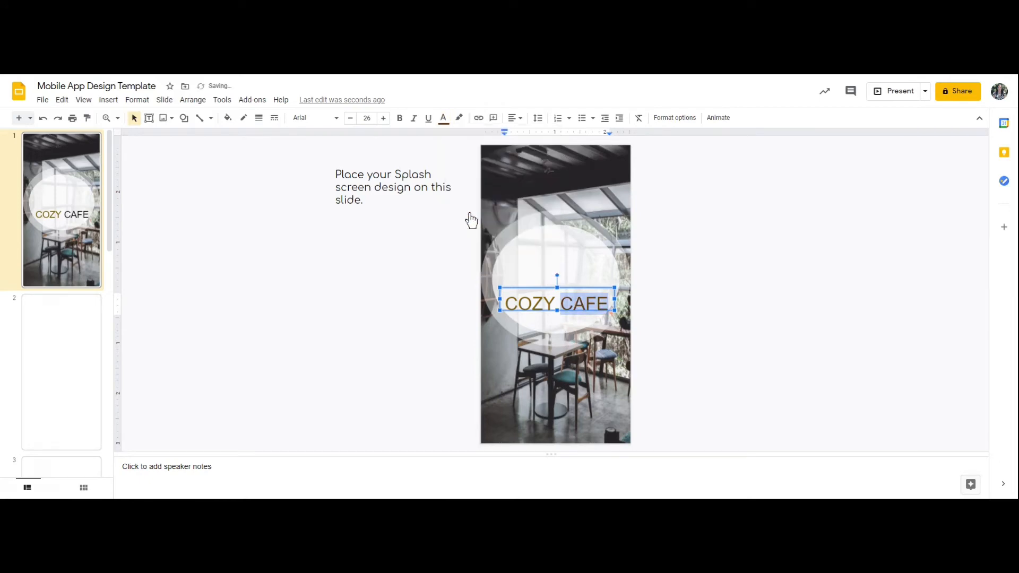
Step: Darken the word CAFE slightly by giving it the custom text color #6c3a05
left_click(443, 119)
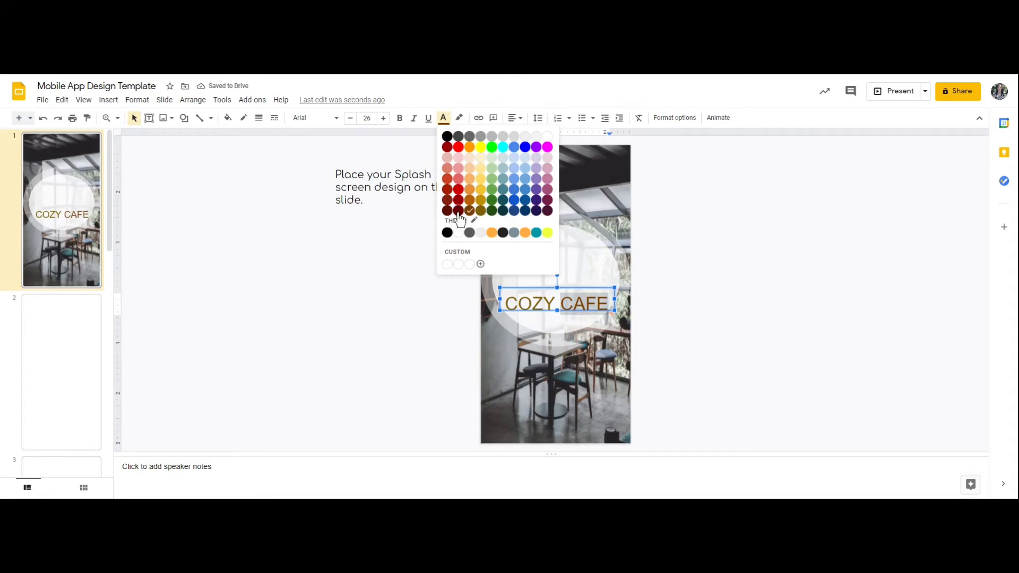
left_click(469, 256)
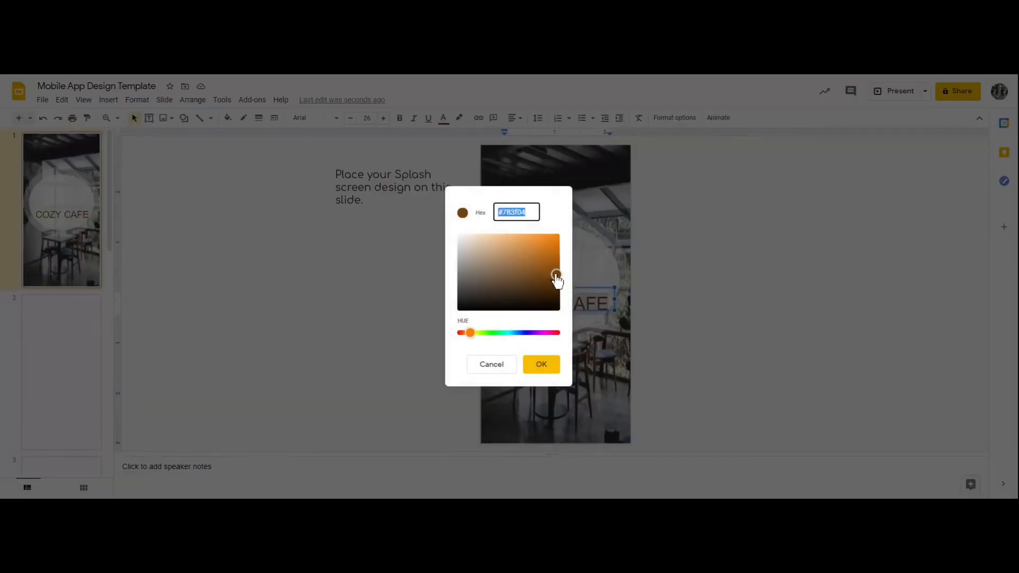
left_click_drag(556, 274, 554, 278)
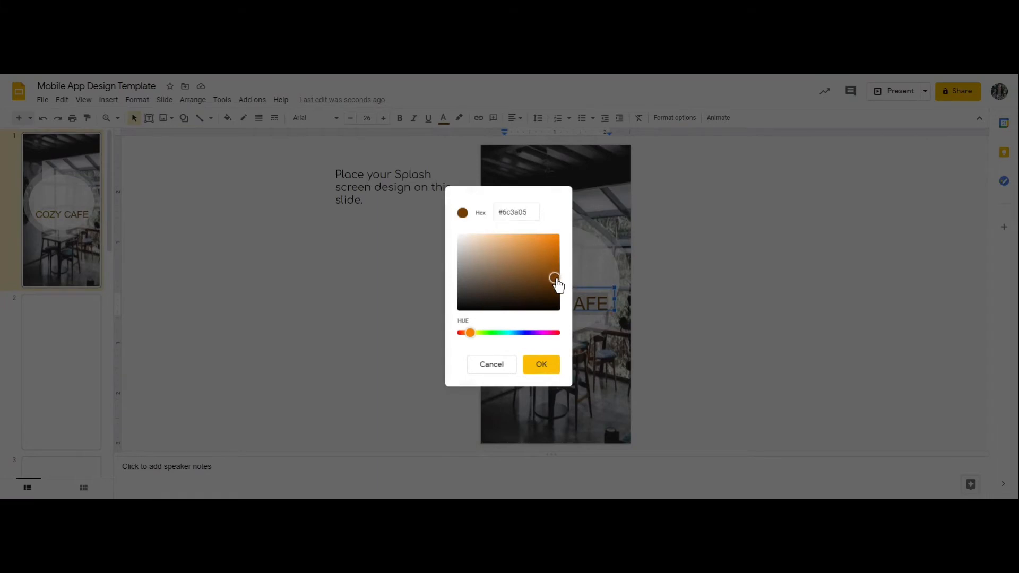
left_click(548, 368)
left_click(707, 315)
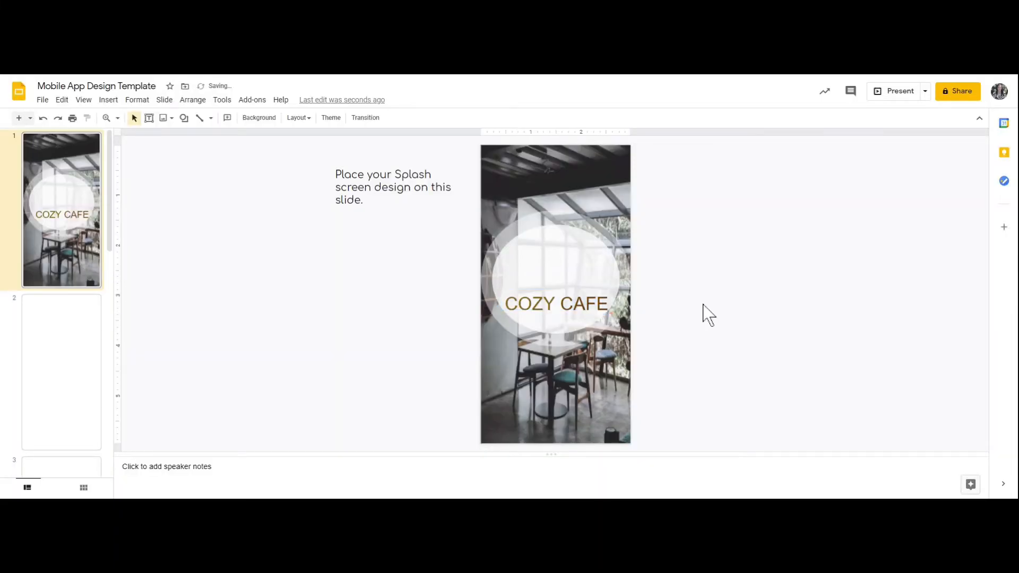
Step: Give the word COZY in the title the custom text color #80640c
left_click(555, 304)
left_click_drag(556, 304, 505, 304)
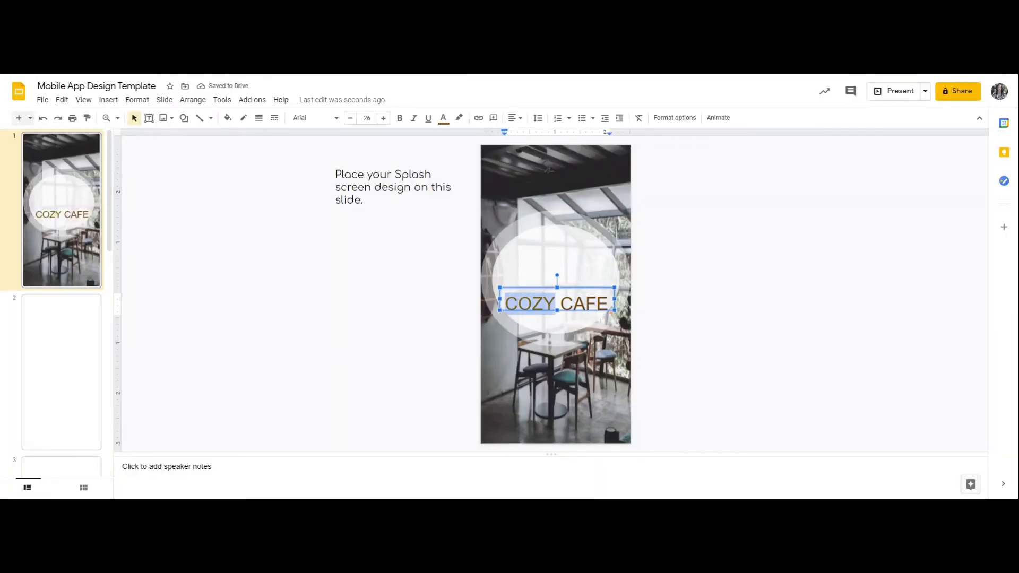
left_click(443, 119)
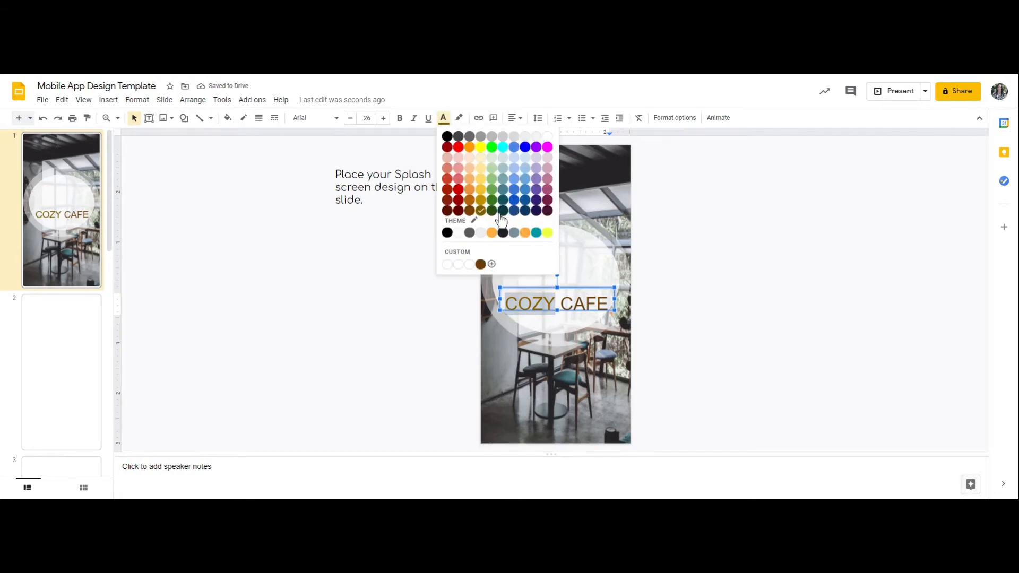
left_click(472, 259)
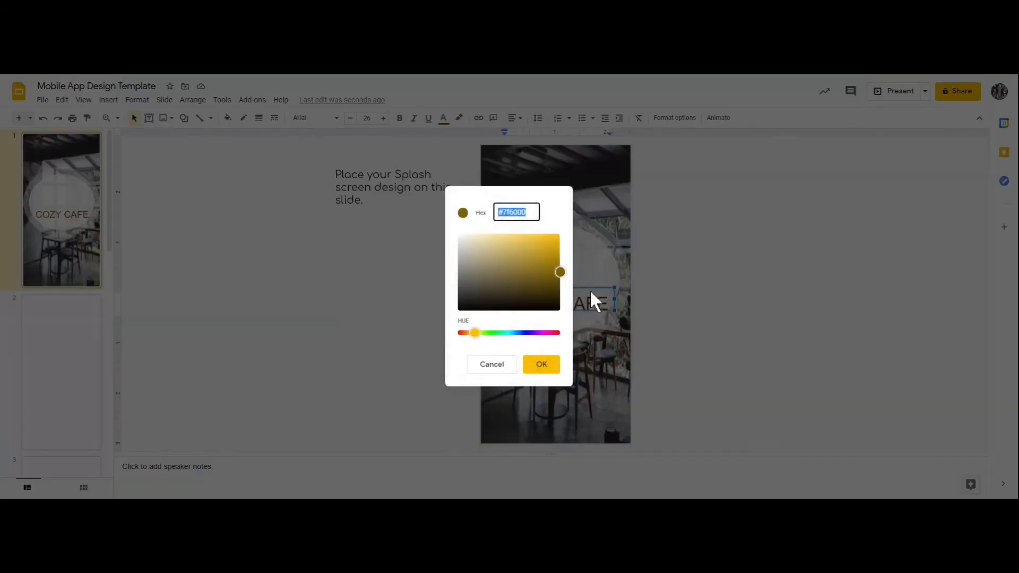
left_click(561, 273)
left_click_drag(561, 274, 552, 274)
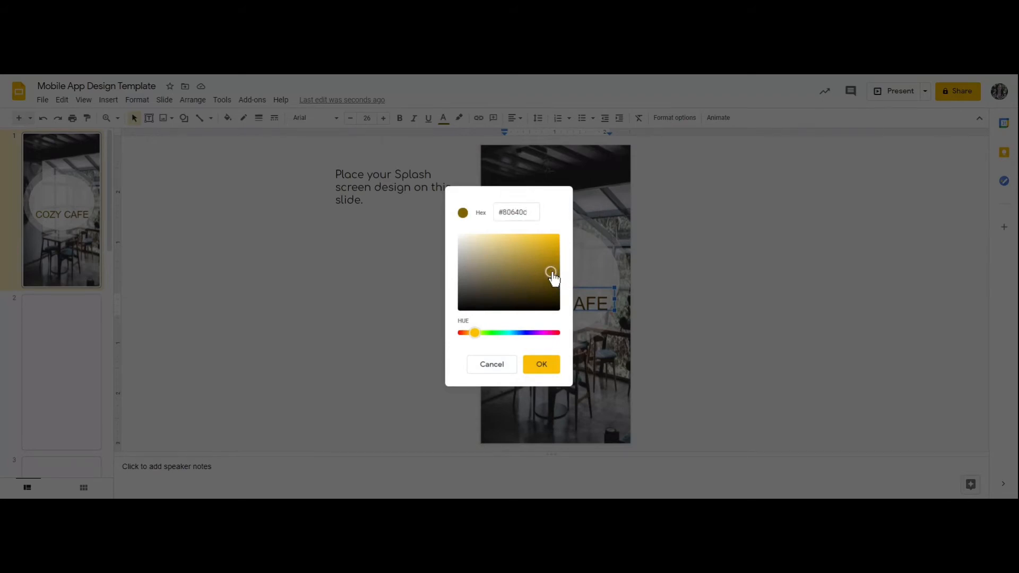
left_click(542, 364)
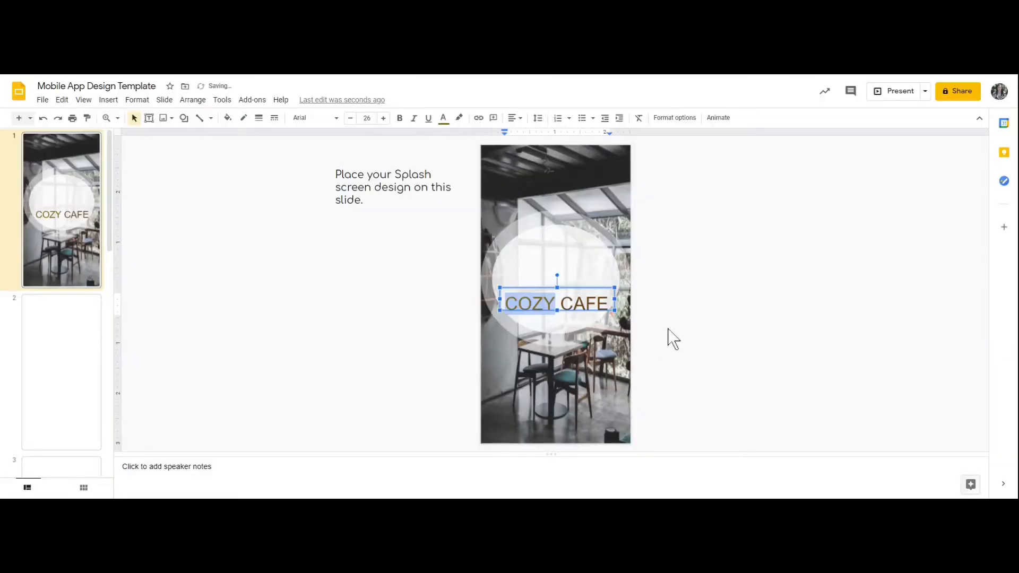
left_click(687, 295)
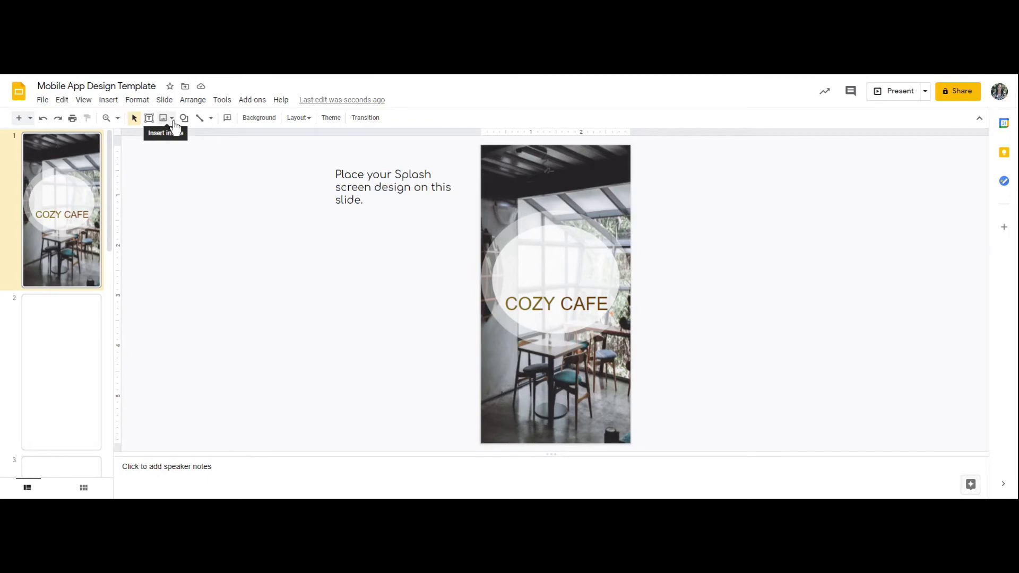
Step: Search the web for "coffee ICON" images and insert the brown cup with swirling steam and a green saucer
left_click(172, 119)
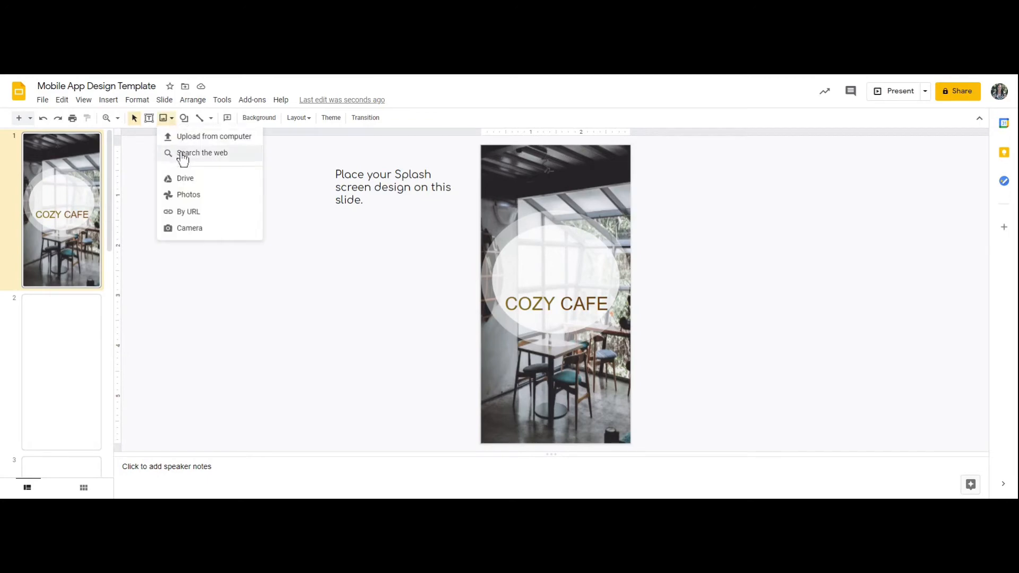
left_click(185, 154)
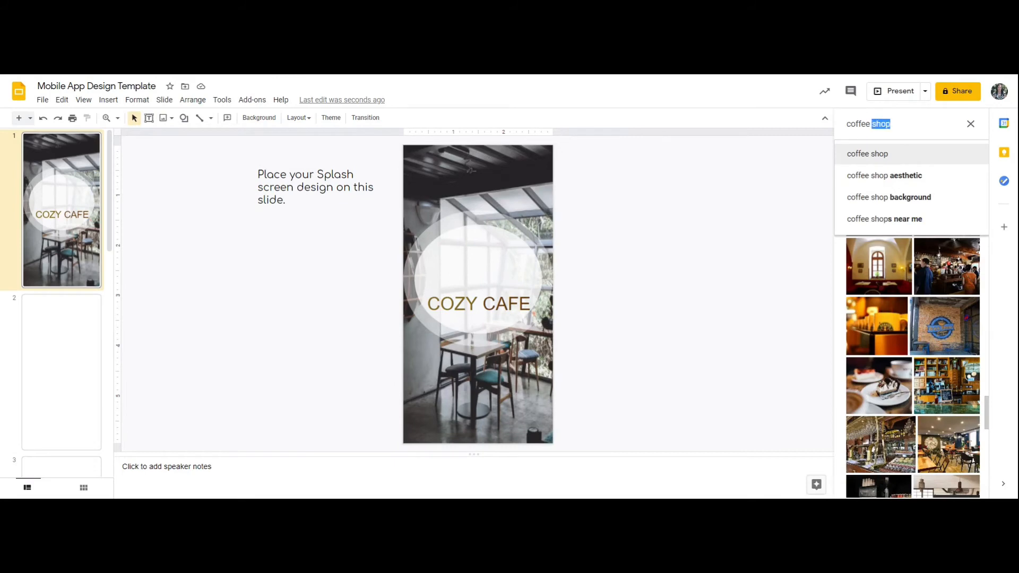
key("BackSpace")
type("ICON")
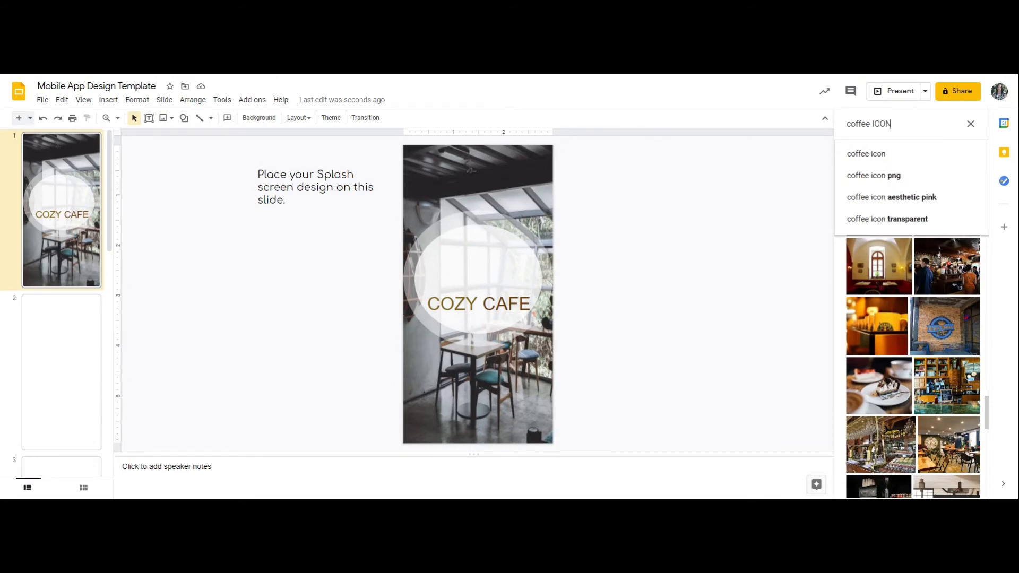
key("Return")
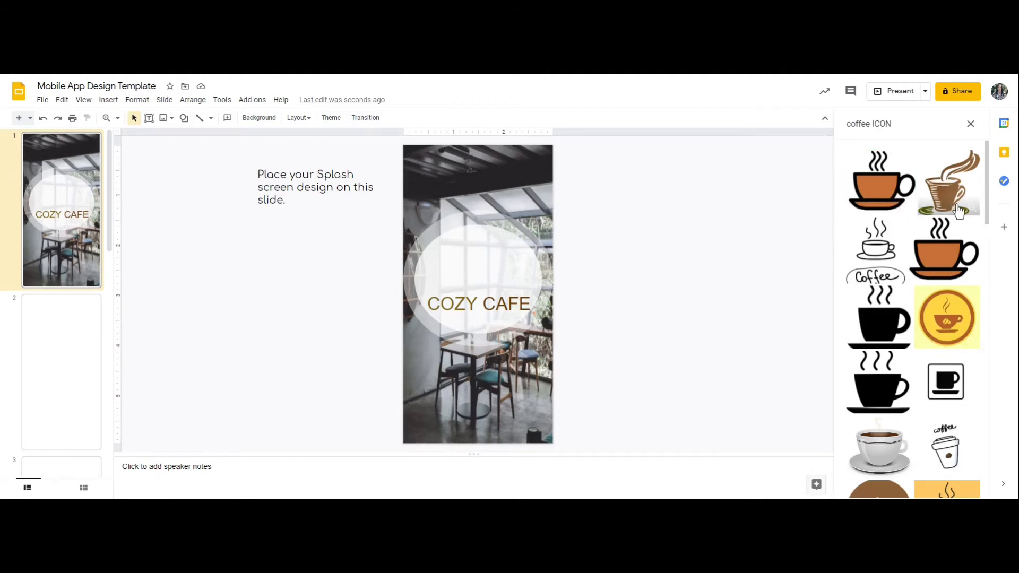
left_click(944, 210)
left_click(962, 484)
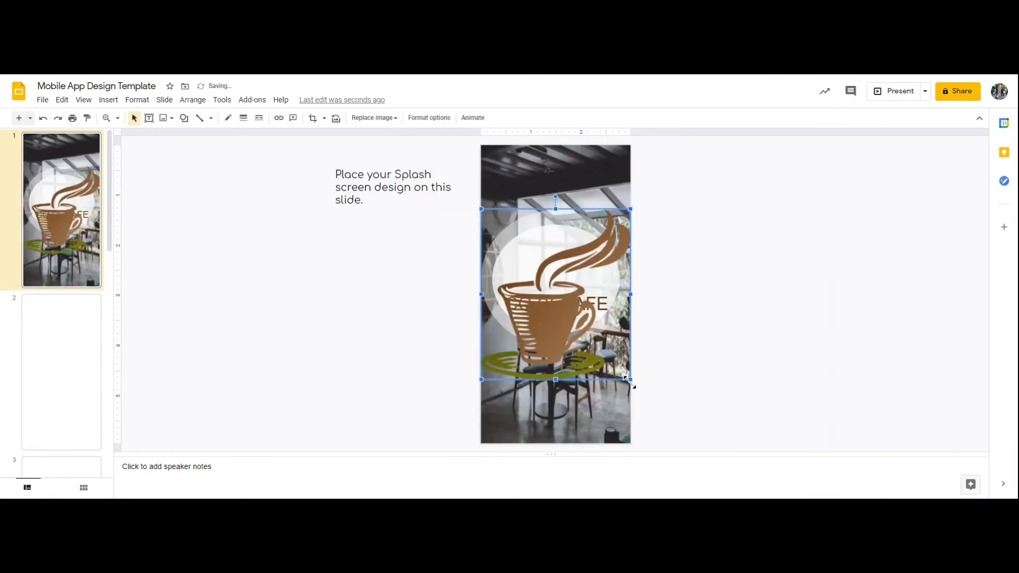
Step: Shrink the coffee cup image to about half its width and position it inside the oval over the title
left_click_drag(630, 379, 564, 283)
left_click(600, 216)
key("ctrl+a")
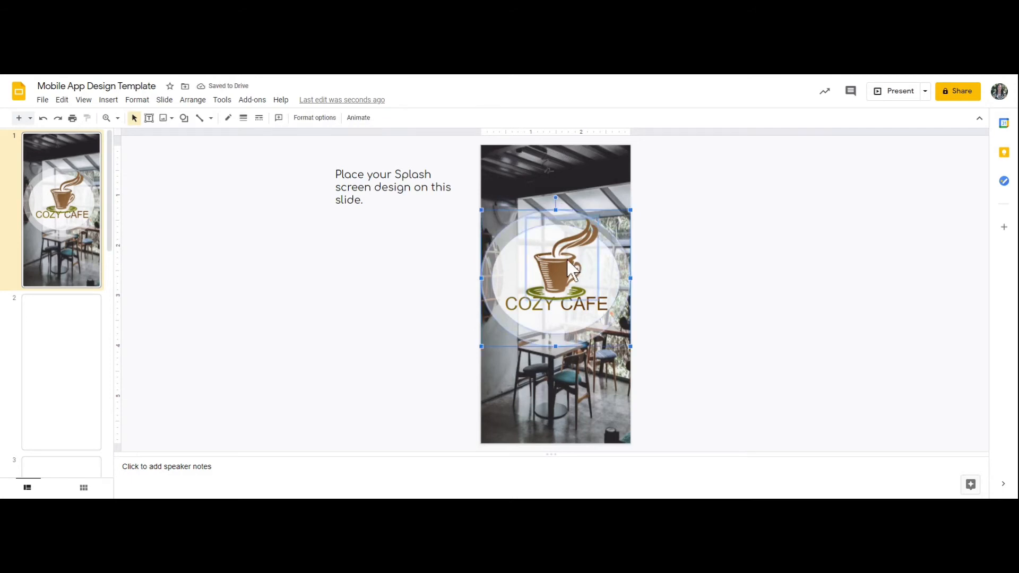
left_click(673, 240)
Step: Shrink the coffee cup image further and center it in the oval just above the COZY CAFE title
left_click(572, 270)
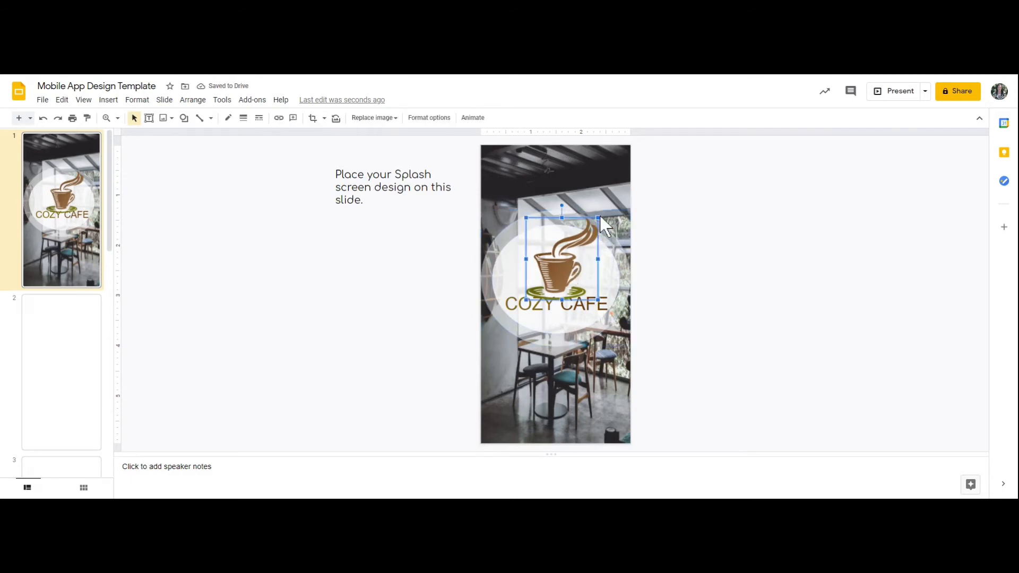
left_click_drag(598, 218, 575, 242)
left_click_drag(553, 276, 558, 263)
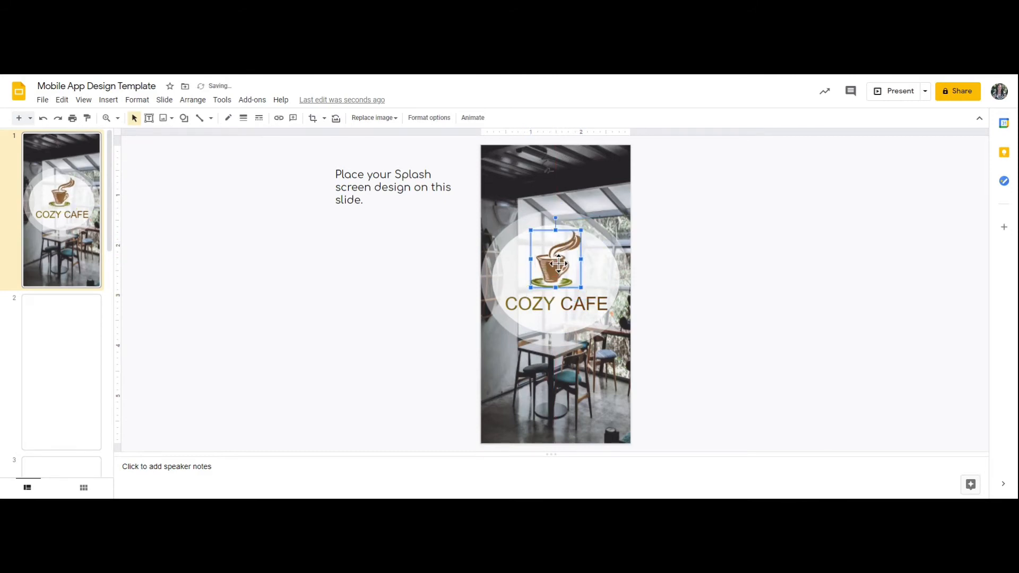
left_click(713, 282)
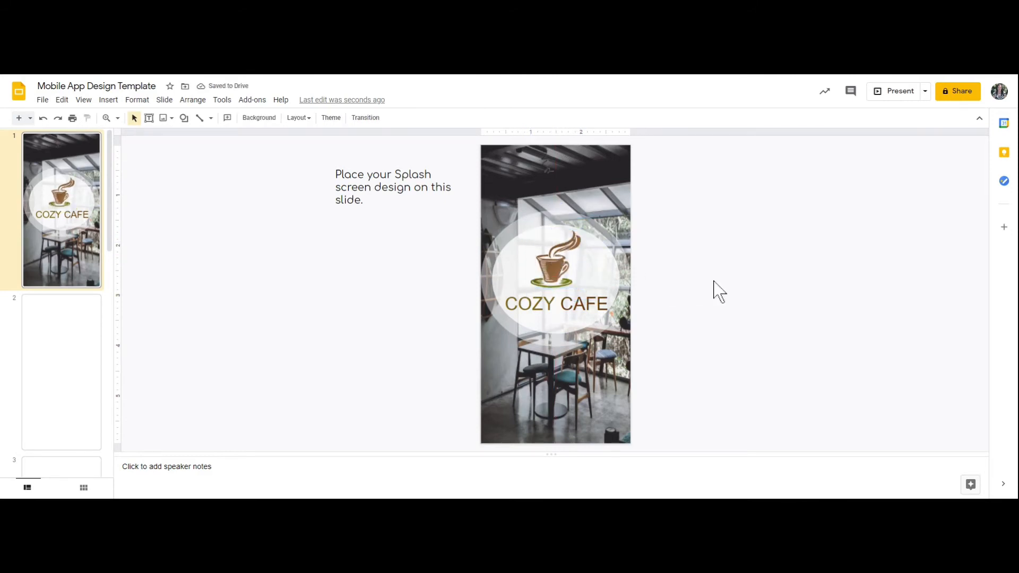
left_click(551, 274)
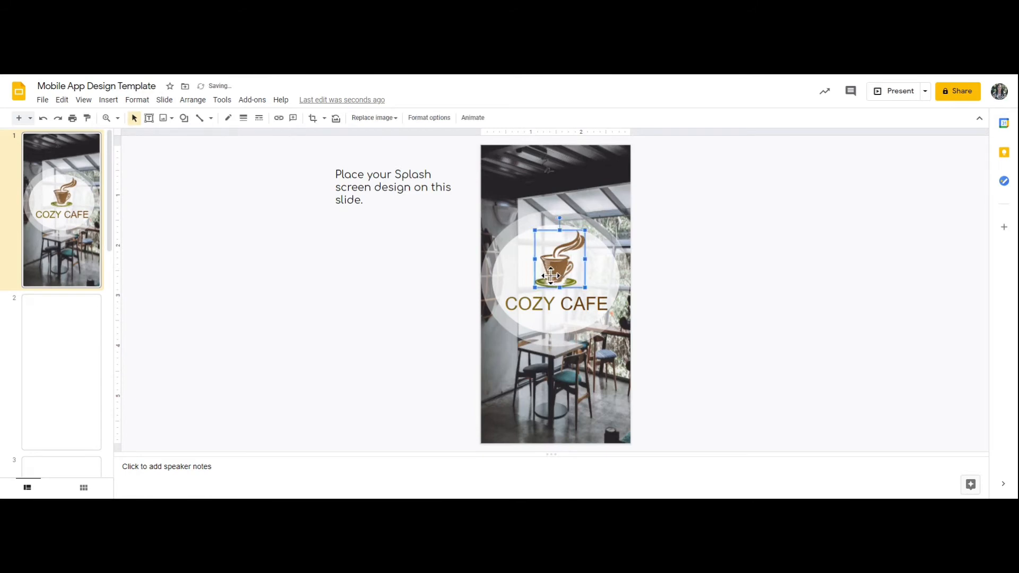
left_click(670, 262)
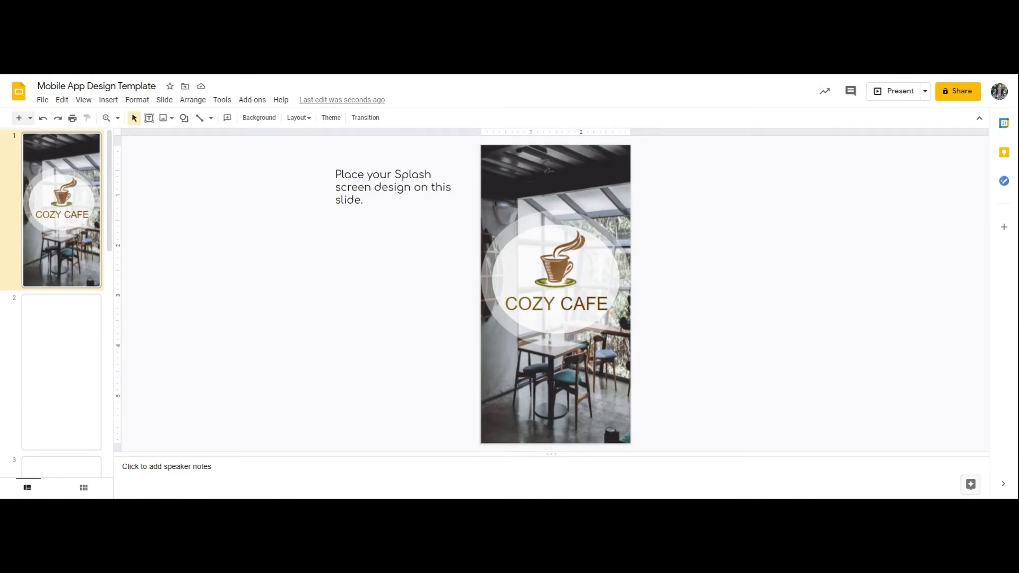
Step: Draw a full-width rectangle along the bottom edge of the slide, about one eighth of the slide's height
left_click(184, 118)
mouse_move(191, 136)
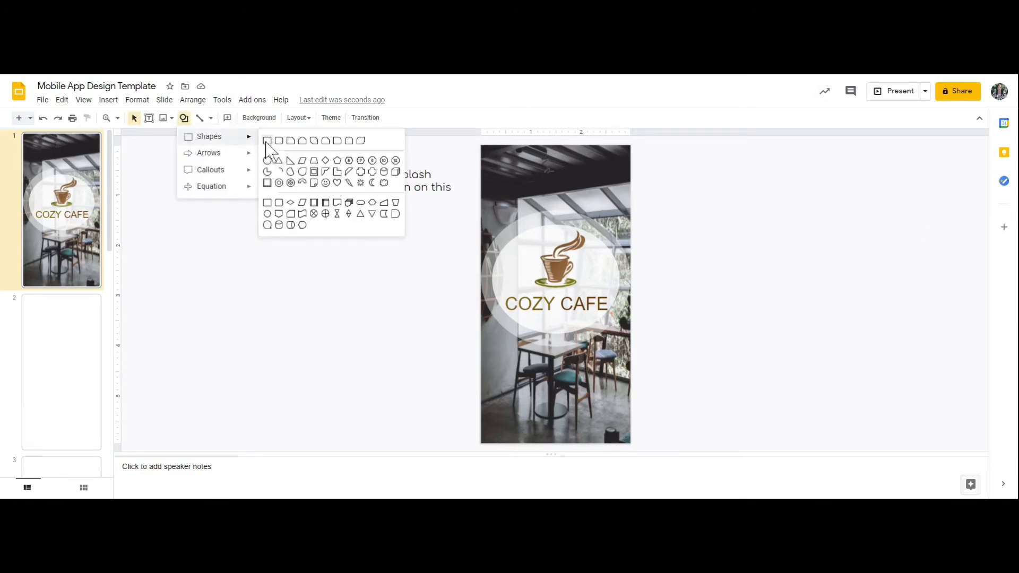
left_click(266, 141)
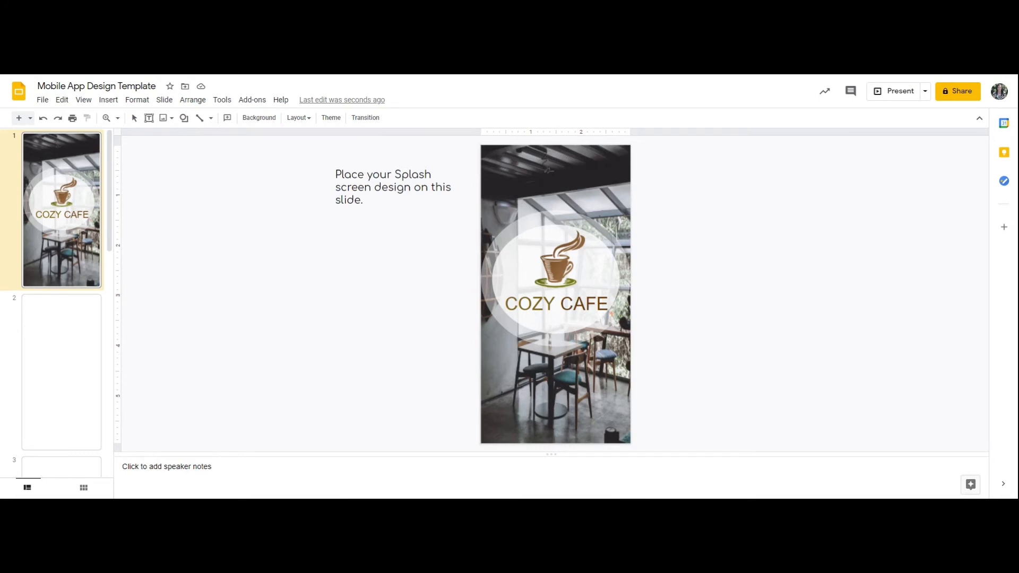
left_click_drag(481, 418, 630, 443)
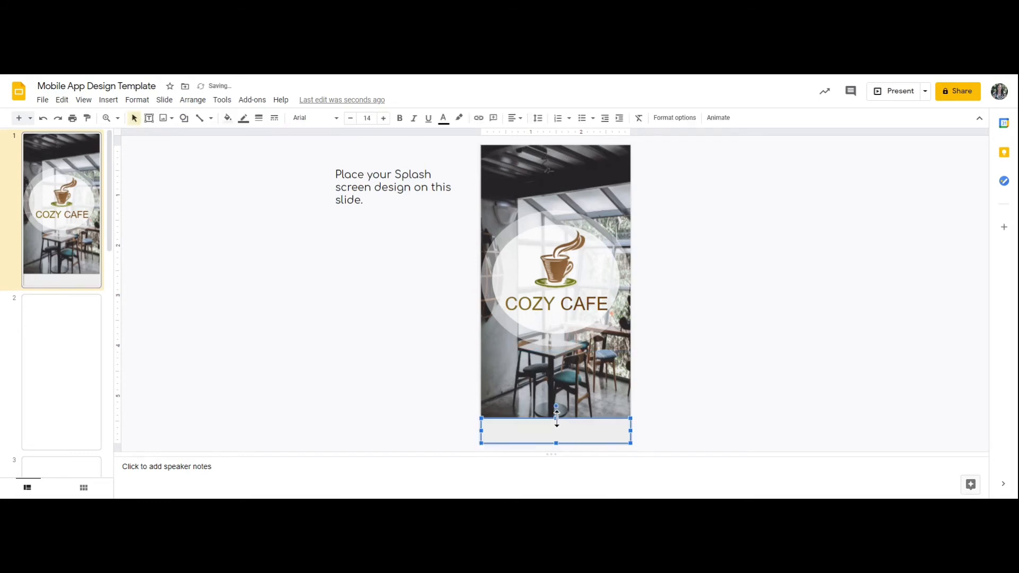
left_click_drag(557, 406, 557, 407)
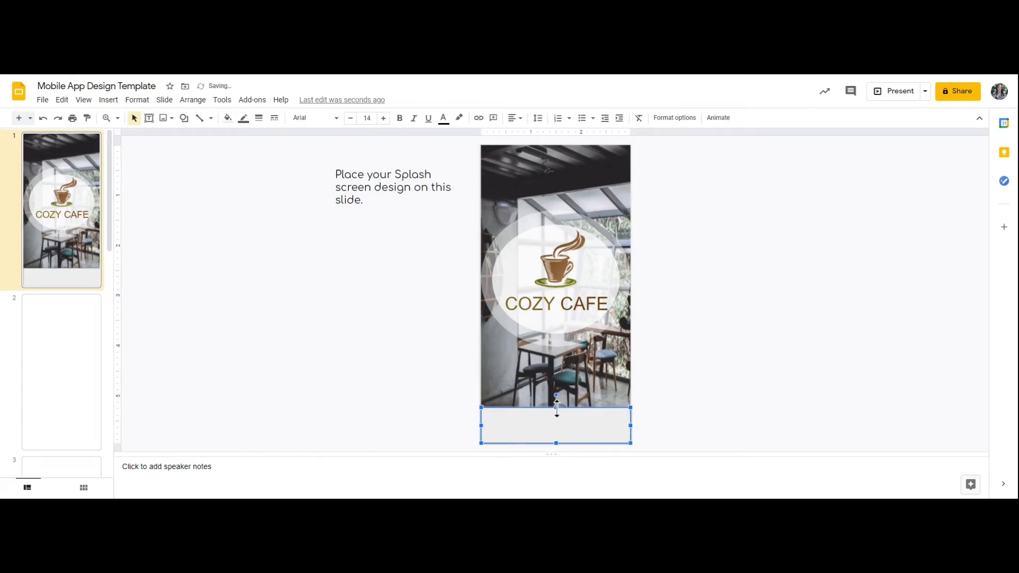
Step: Fill the rectangle along the slide's bottom edge with the first custom color, a translucent white that keeps the photo faintly visible
left_click(228, 119)
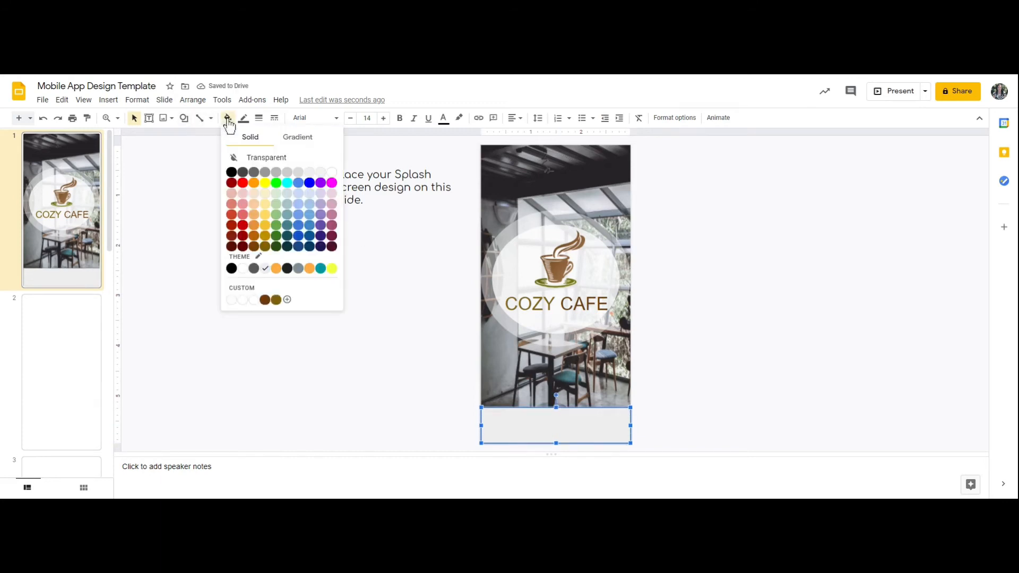
left_click(243, 300)
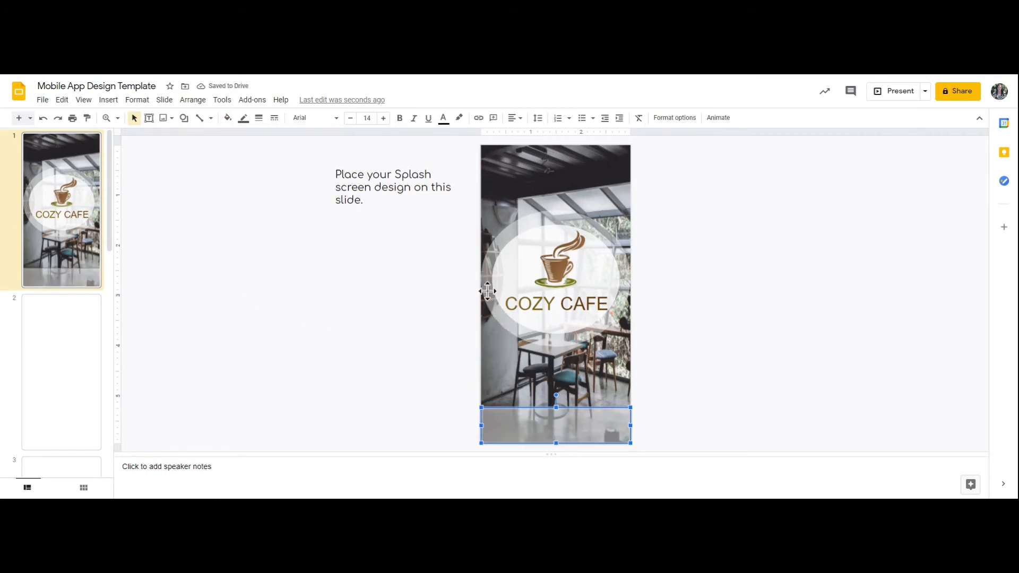
left_click(229, 120)
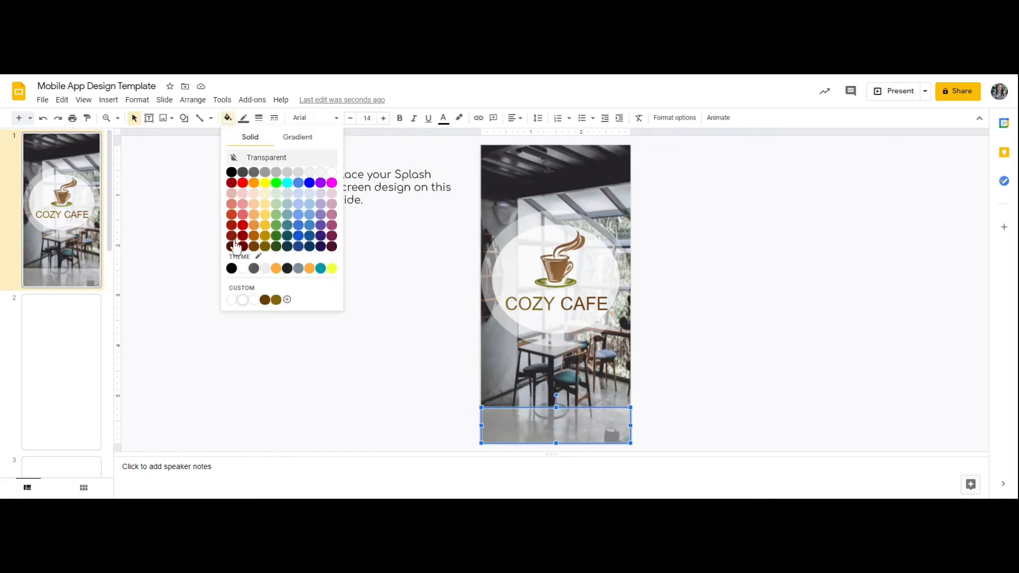
left_click(232, 299)
left_click(688, 317)
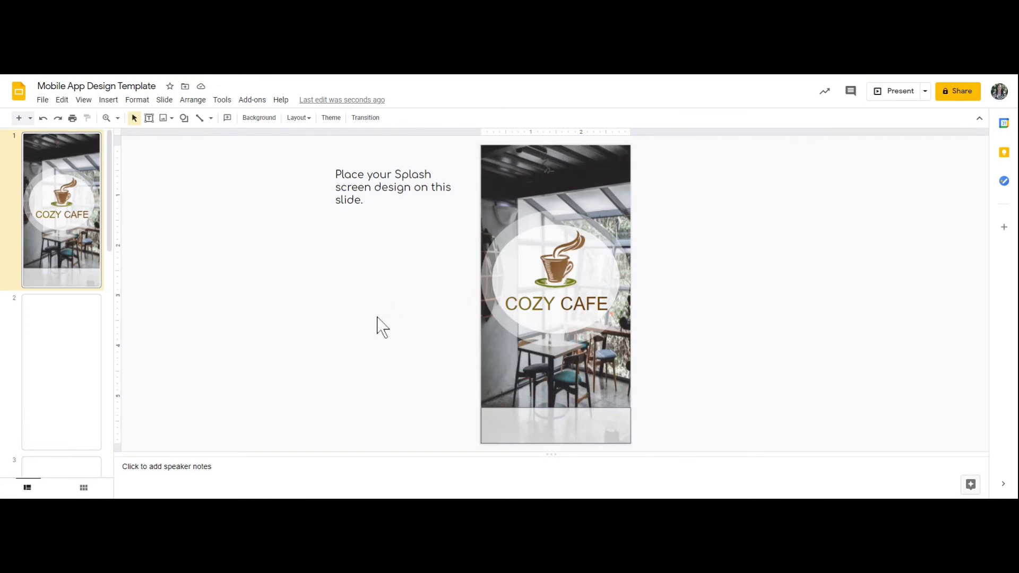
Step: Insert the solid black house from a web image search for "home icon" and shrink it into the left end of the bottom bar
left_click(170, 125)
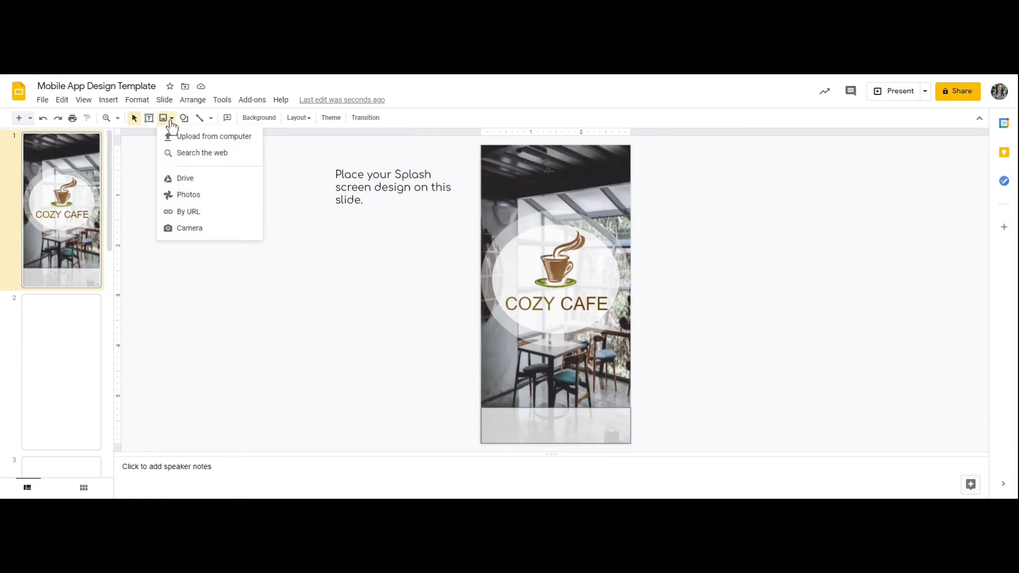
left_click(190, 154)
key("ctrl+a")
type("home icon")
key("Return")
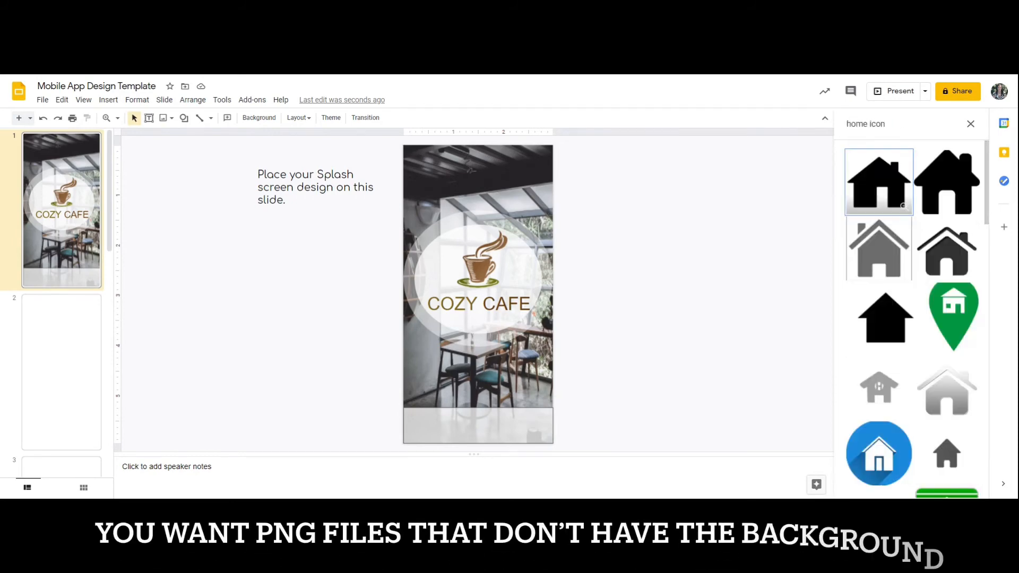
double_click(888, 207)
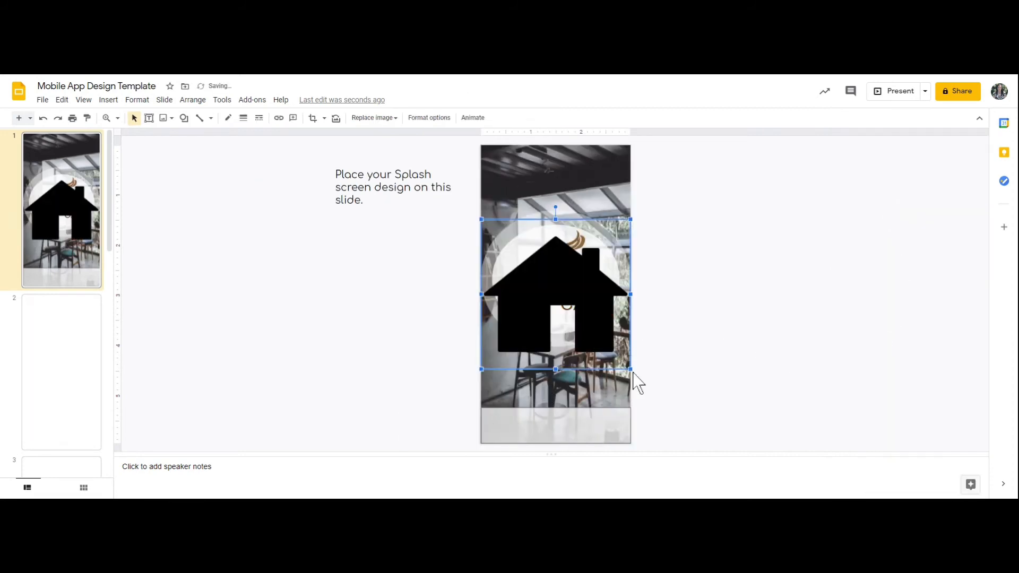
left_click_drag(629, 370, 504, 436)
left_click(741, 390)
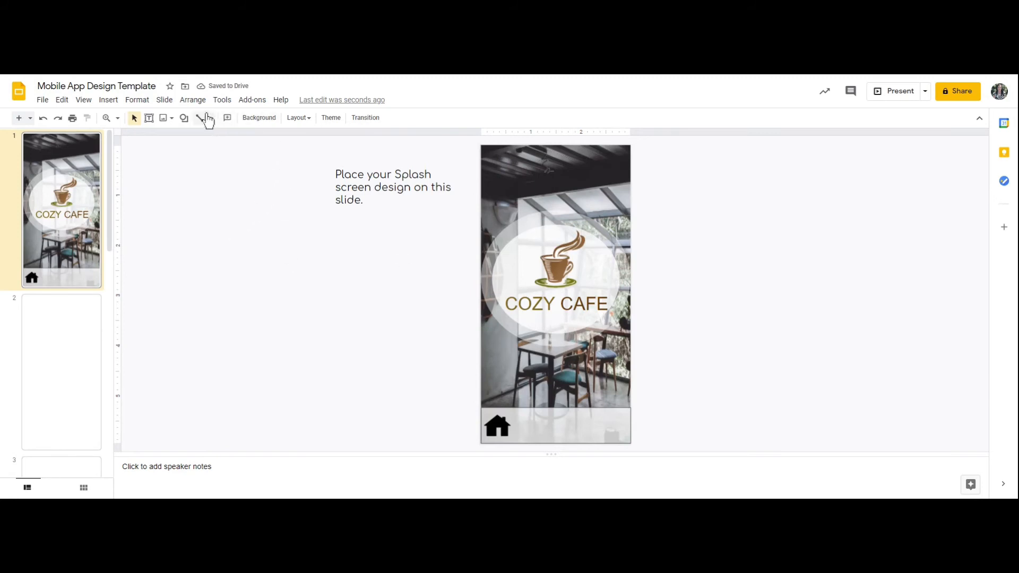
Step: Search the web for "menu icon" images and insert the black fork, spoon and knife
left_click(173, 119)
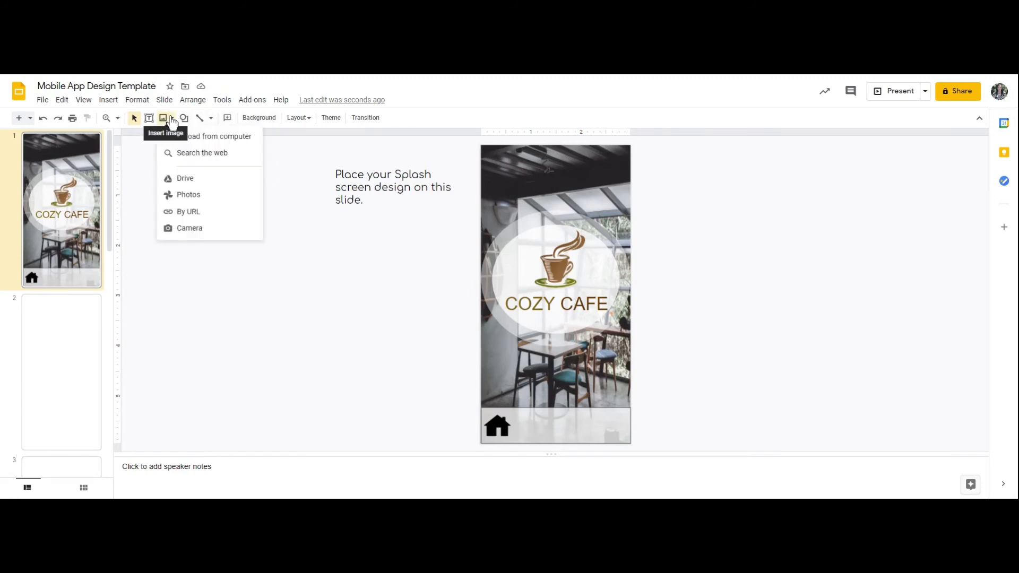
left_click(182, 153)
scroll(912, 318, "down", 2)
scroll(942, 348, "down", 1)
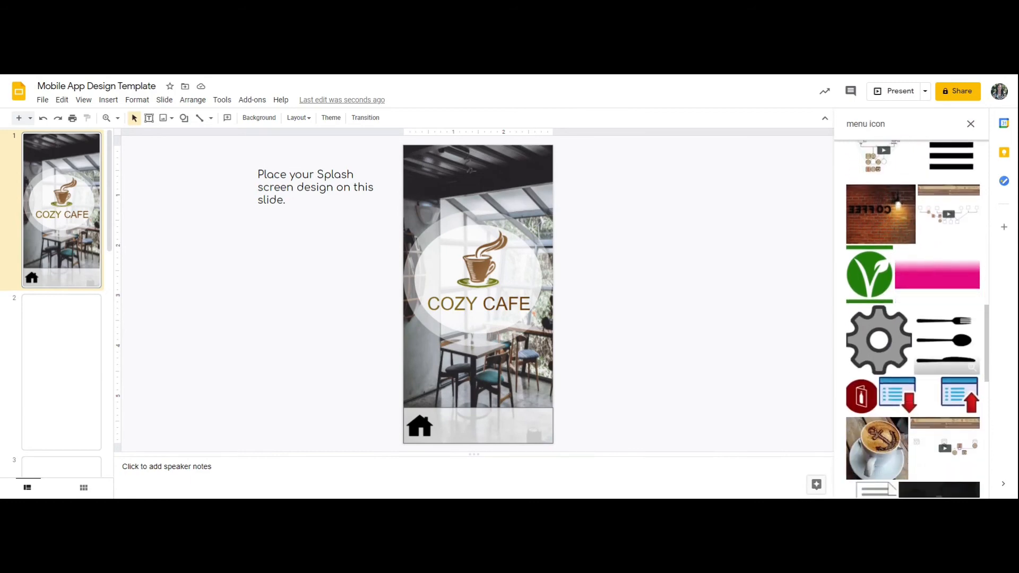
left_click(941, 347)
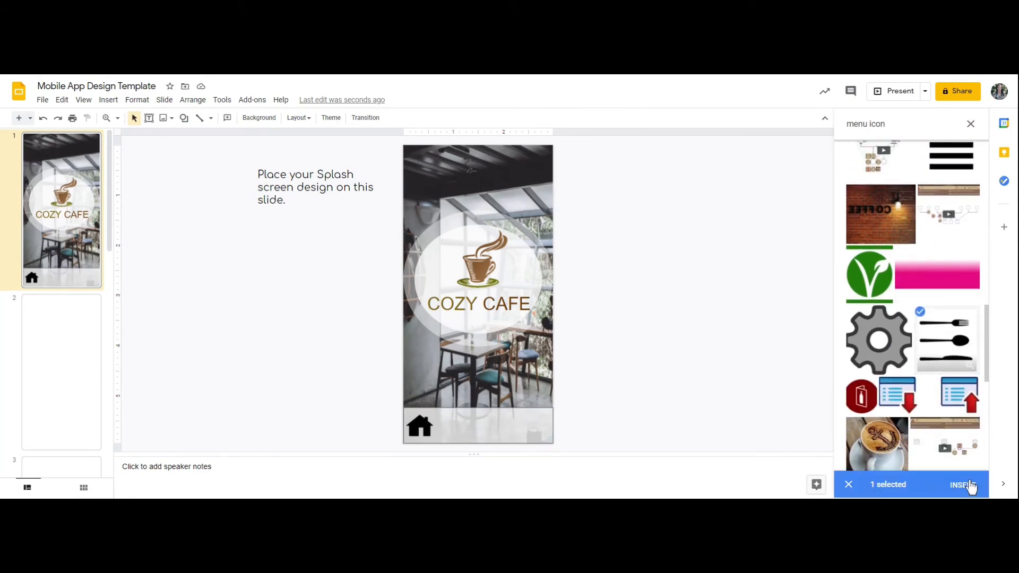
left_click(970, 485)
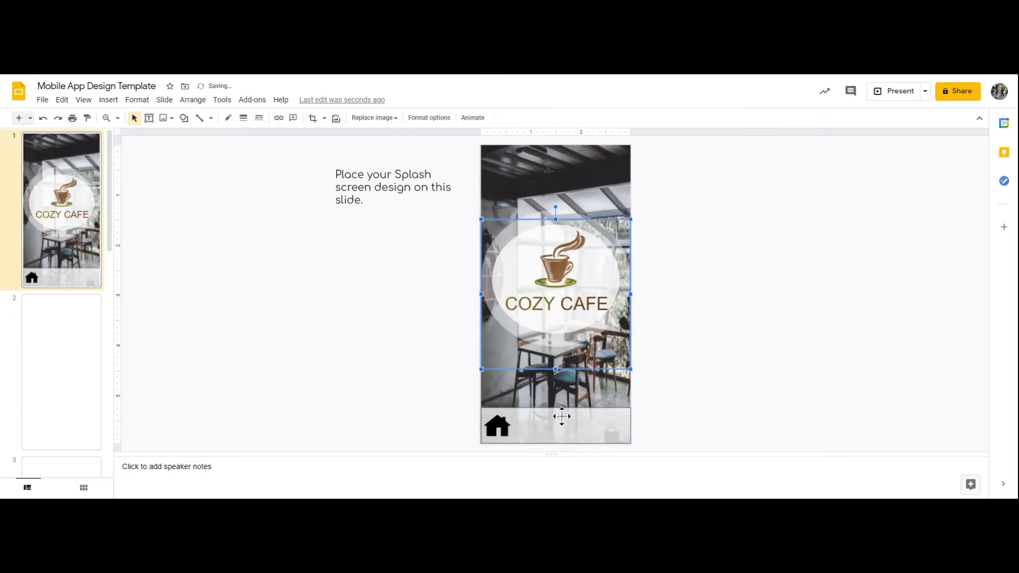
Step: Shrink the cutlery image, turn it upright and place it in the bottom bar just beside the house icon
left_click_drag(631, 368, 500, 427)
key("Right")
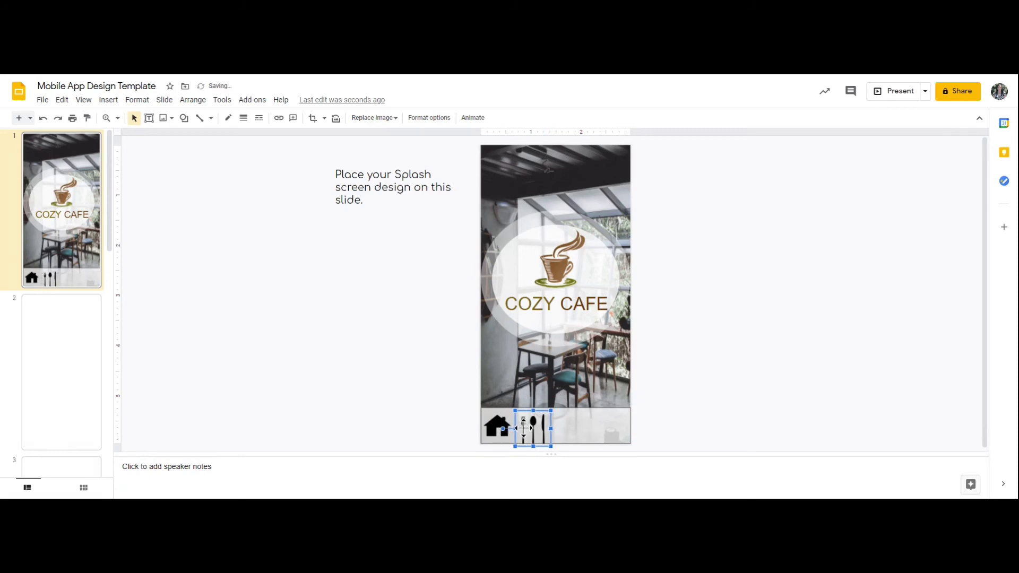
key("Up")
left_click(439, 393)
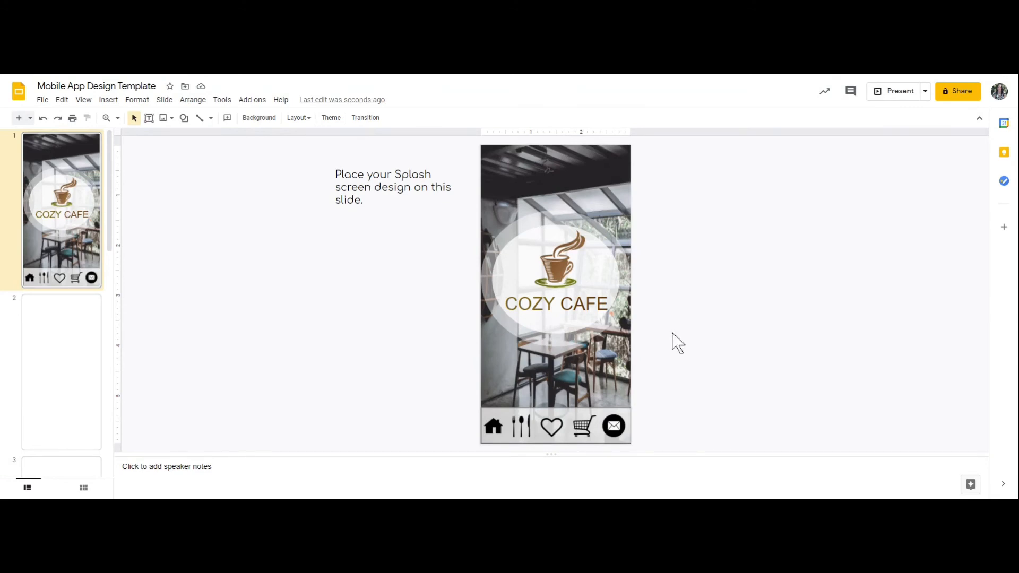
Step: Link the cutlery icon in the bottom bar to Slide 2 of this presentation
left_click(522, 427)
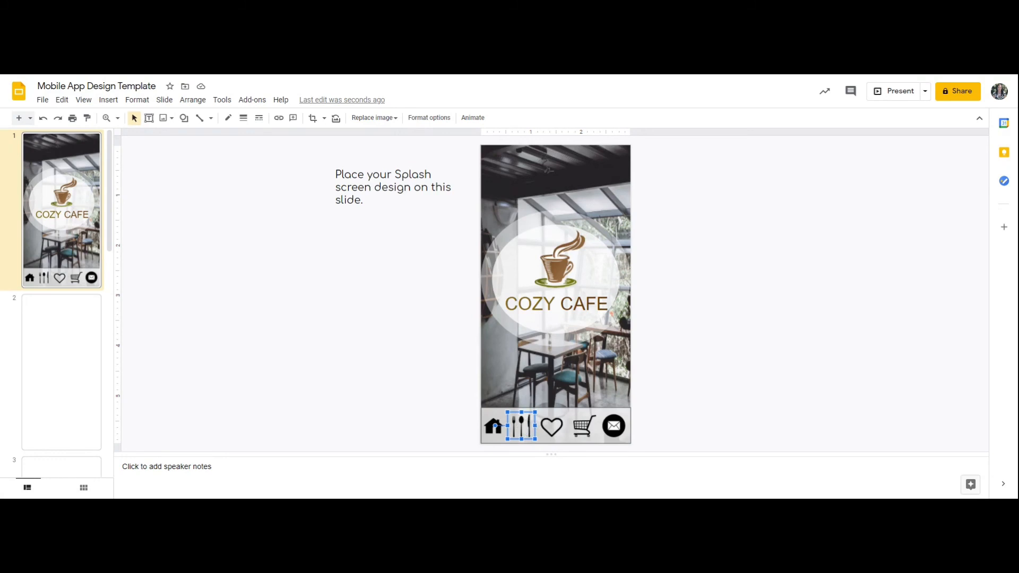
left_click(281, 122)
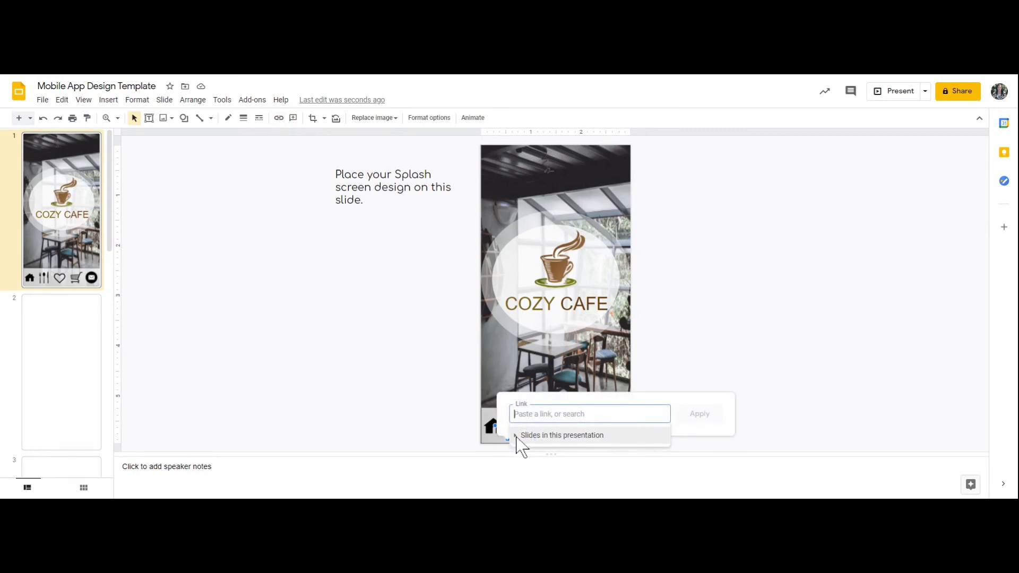
left_click(517, 436)
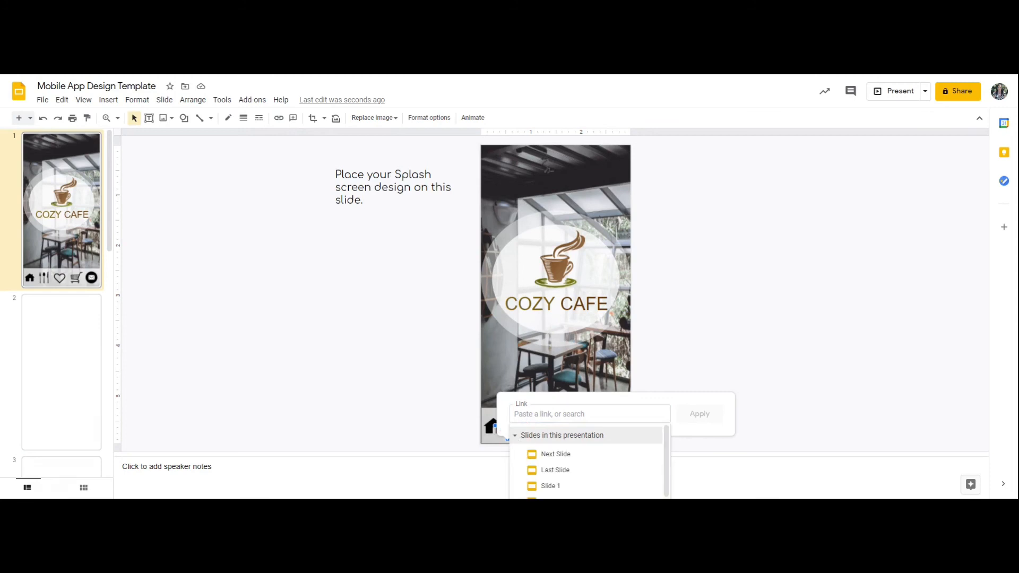
scroll(544, 467, "down", 2)
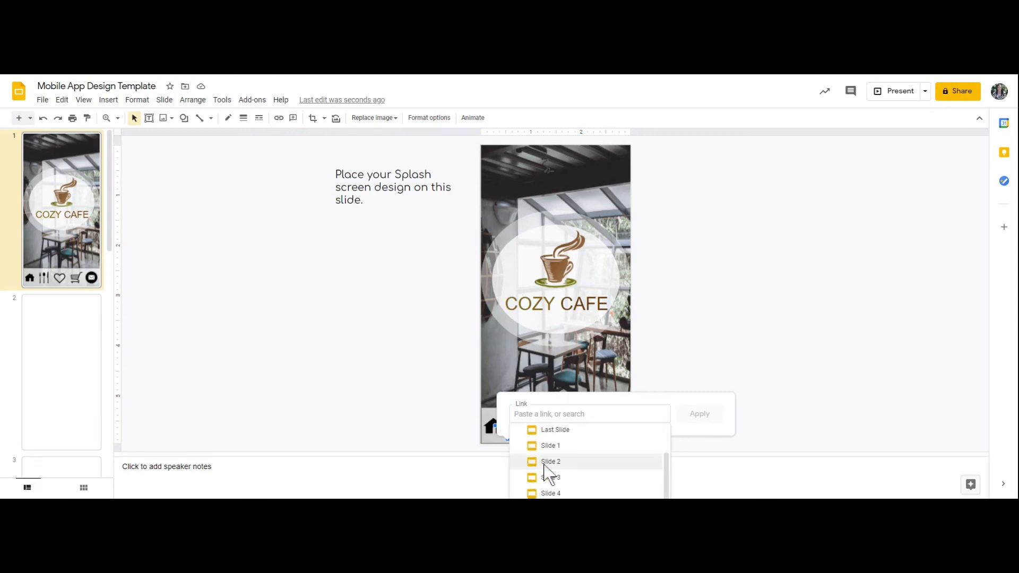
left_click(546, 466)
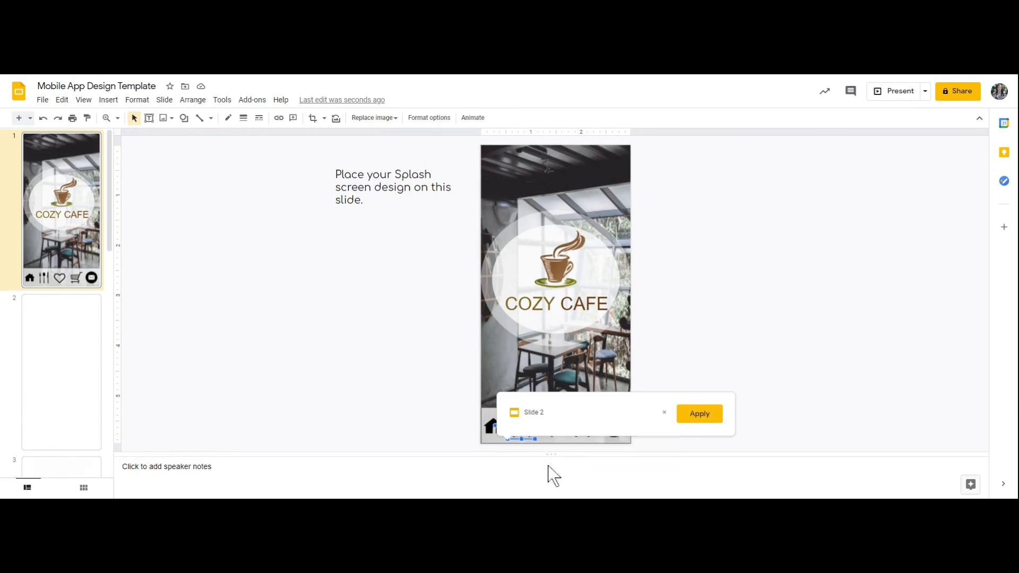
left_click(699, 413)
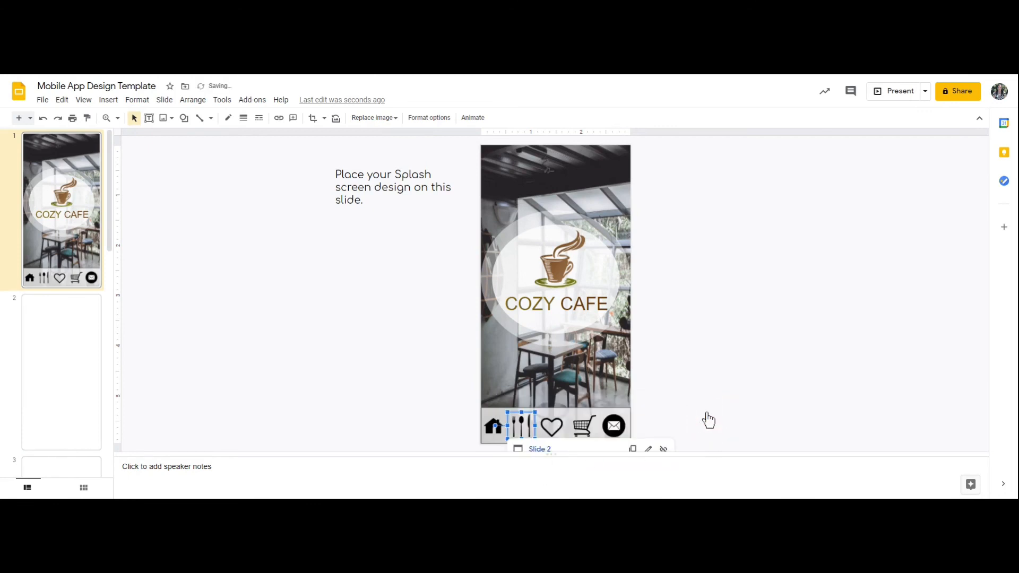
Step: Link the house icon in the bottom bar to Slide 1 of this presentation
left_click(489, 432)
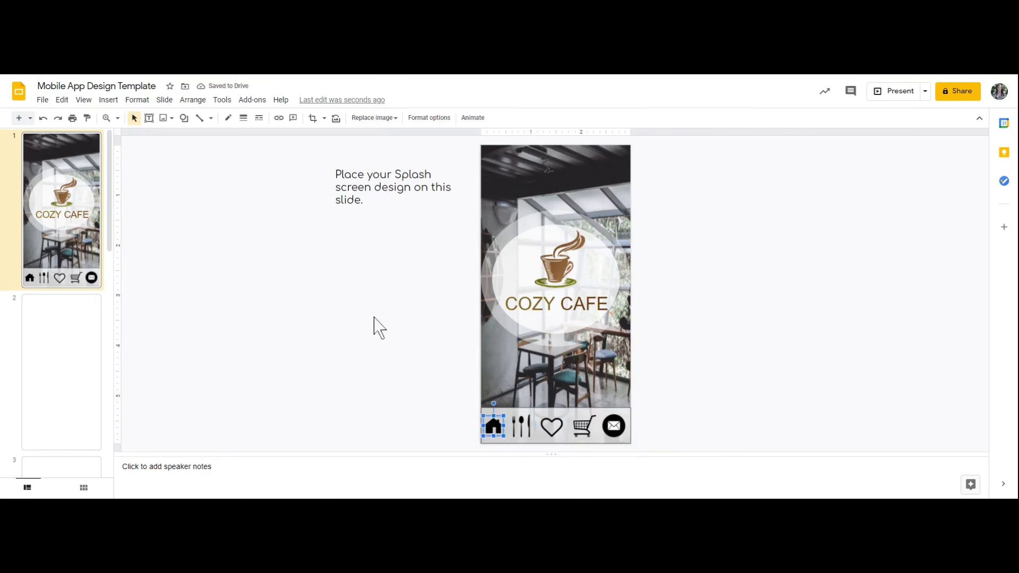
left_click(278, 118)
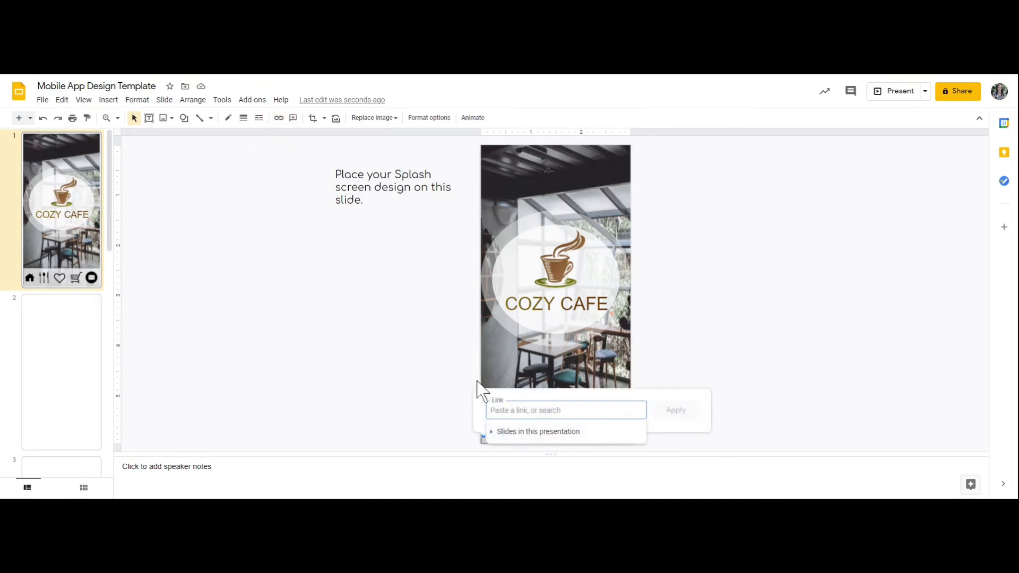
left_click(496, 431)
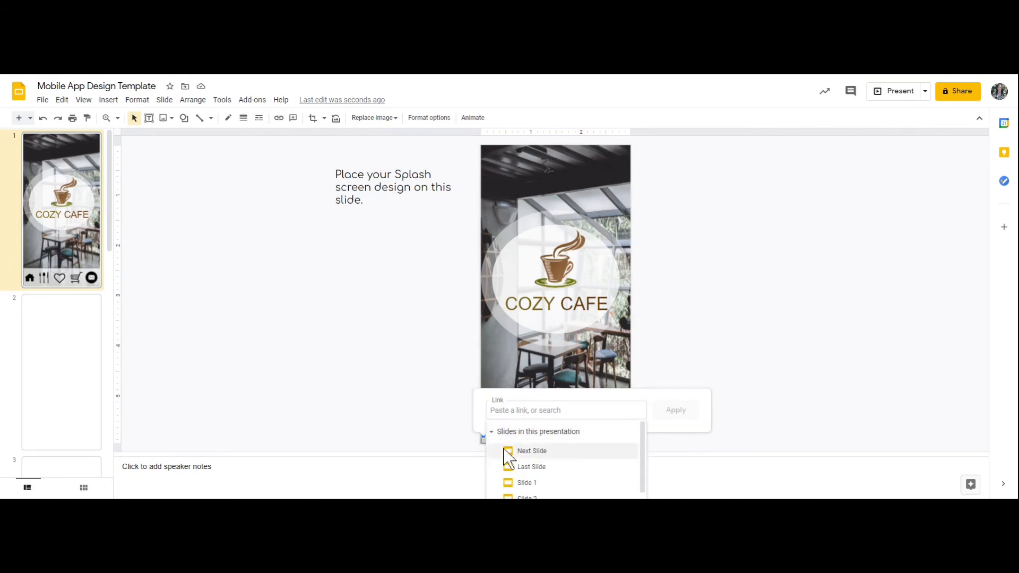
left_click(512, 483)
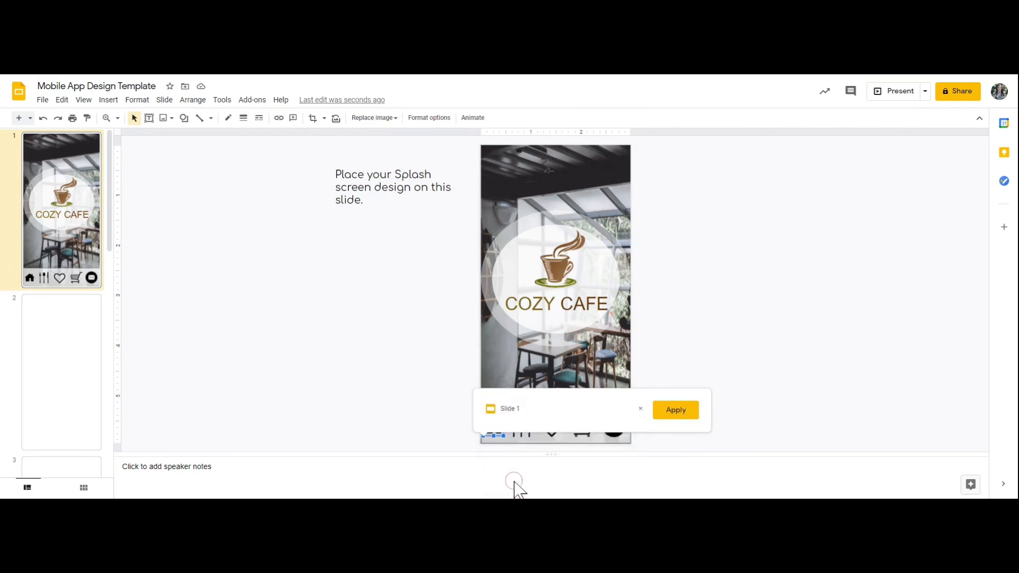
left_click(669, 411)
left_click(667, 416)
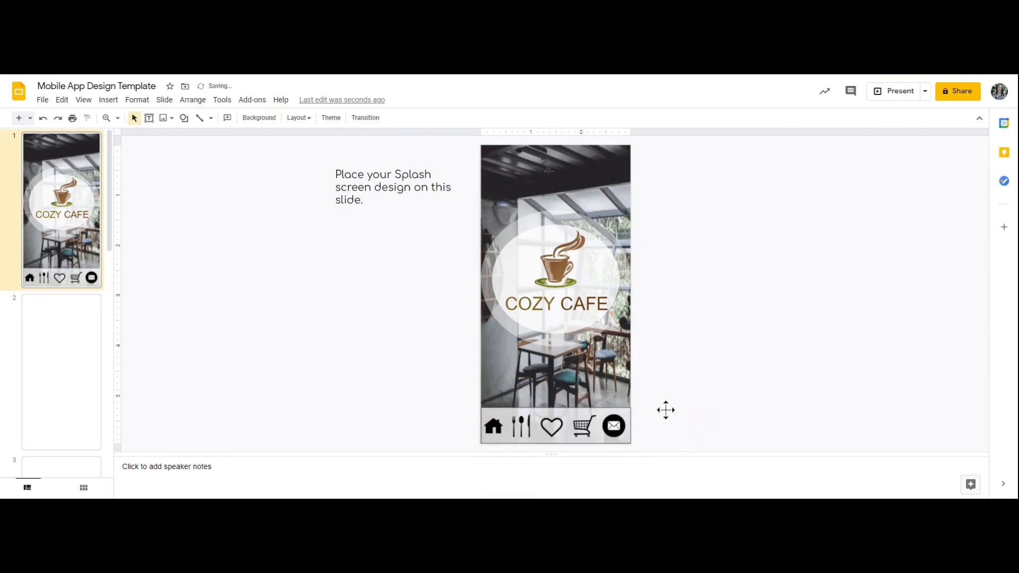
Step: Copy the bottom bar with all five icons from slide 1 and paste it onto slide 2
left_click_drag(475, 407, 640, 447)
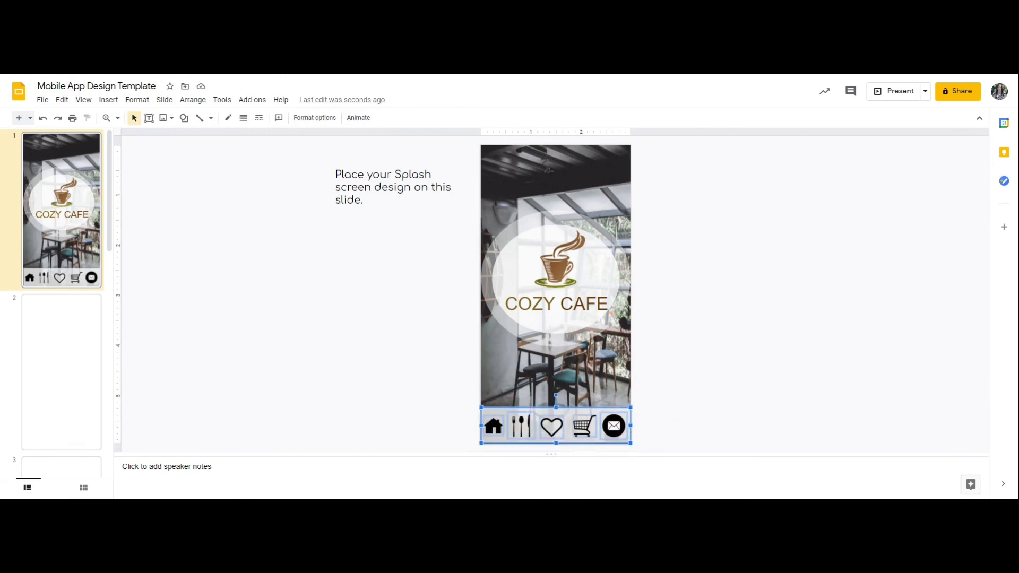
left_click(69, 361)
key("ctrl+v")
left_click(675, 385)
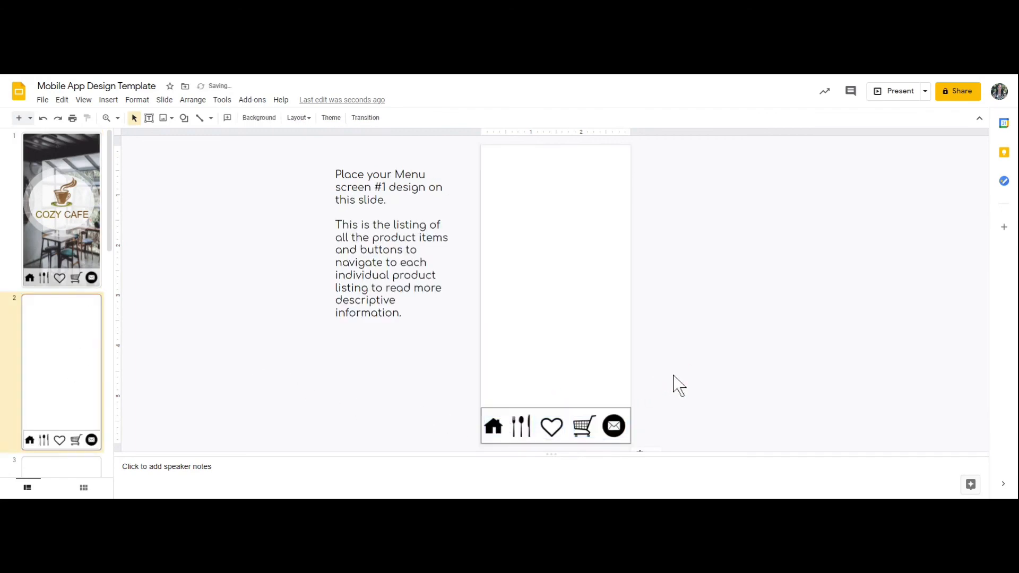
Step: Present from slide 1, test the cutlery and house icon links, and exit the presentation
left_click(71, 190)
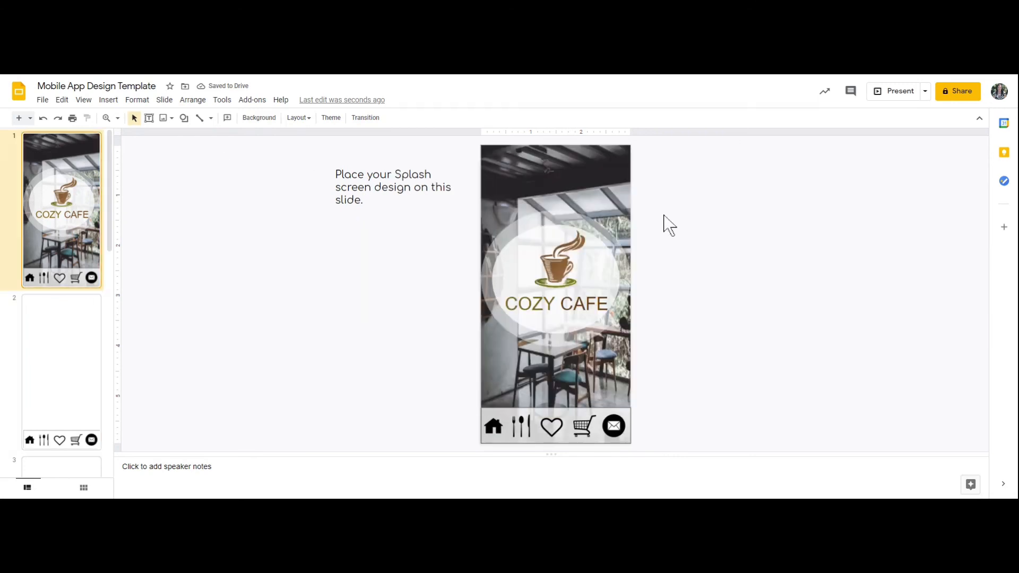
left_click(896, 95)
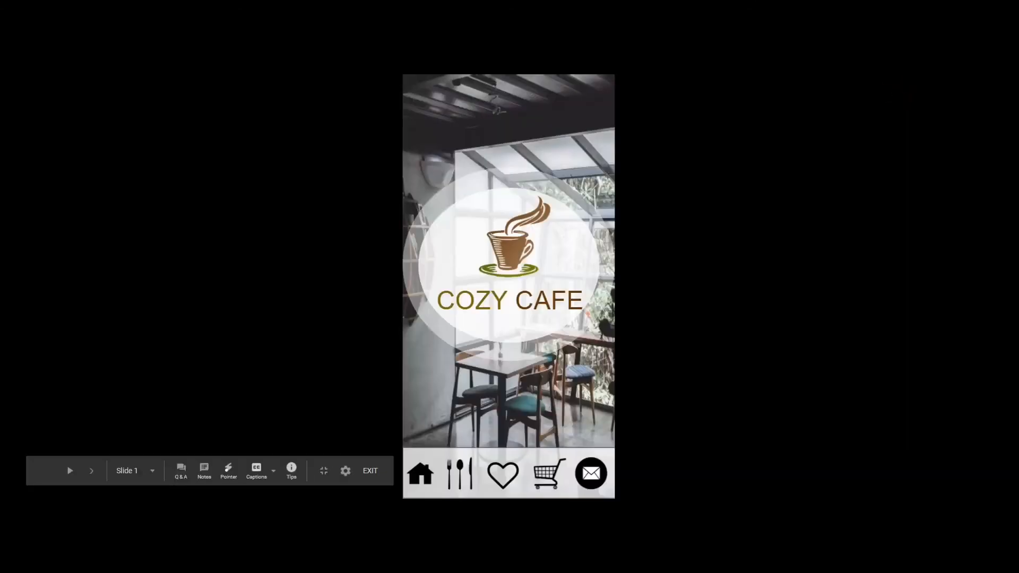
left_click(461, 479)
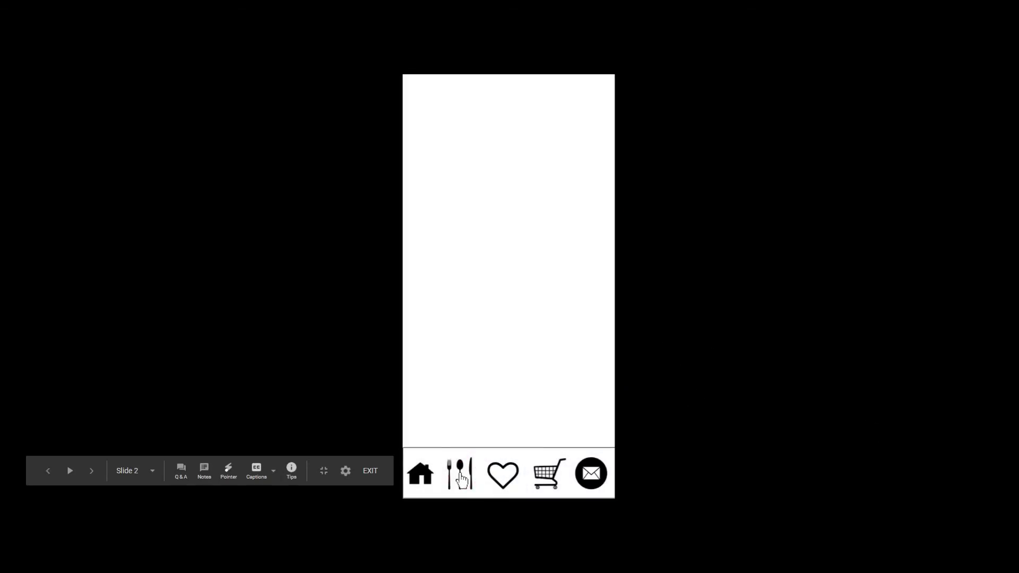
left_click(424, 480)
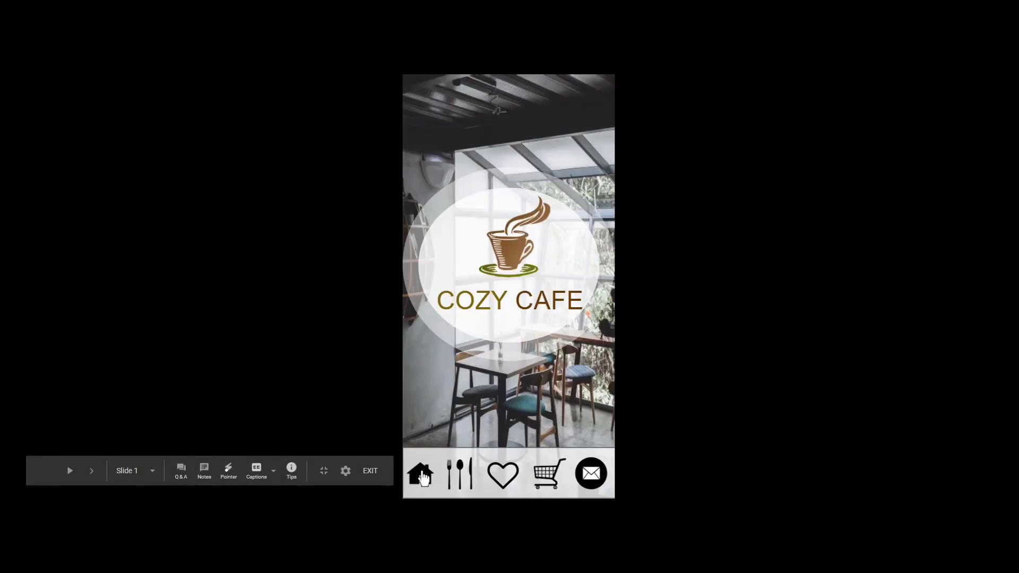
left_click(371, 472)
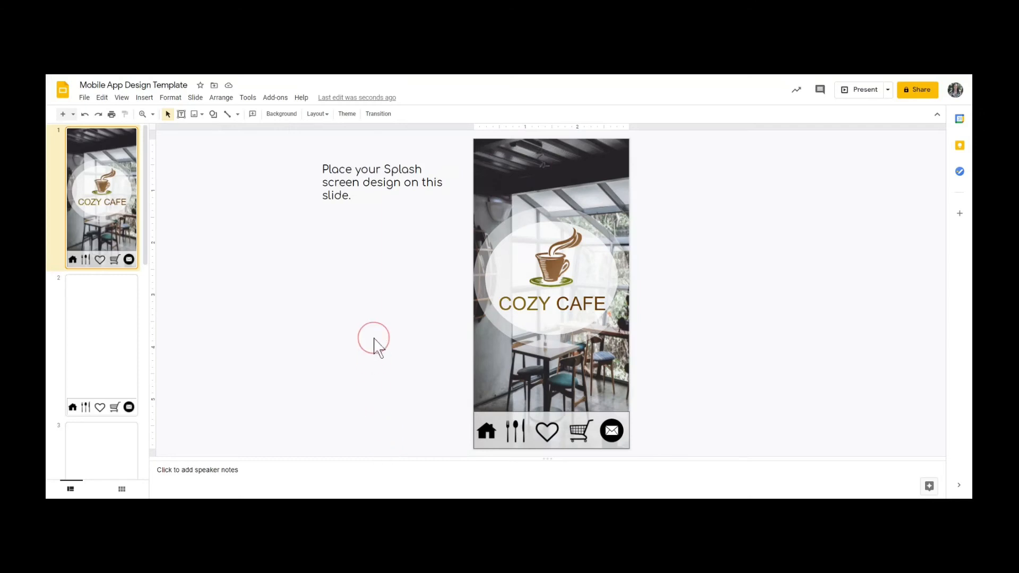
Step: Open slide 2 and look through the remaining slides of the template down to slide 6
left_click(114, 327)
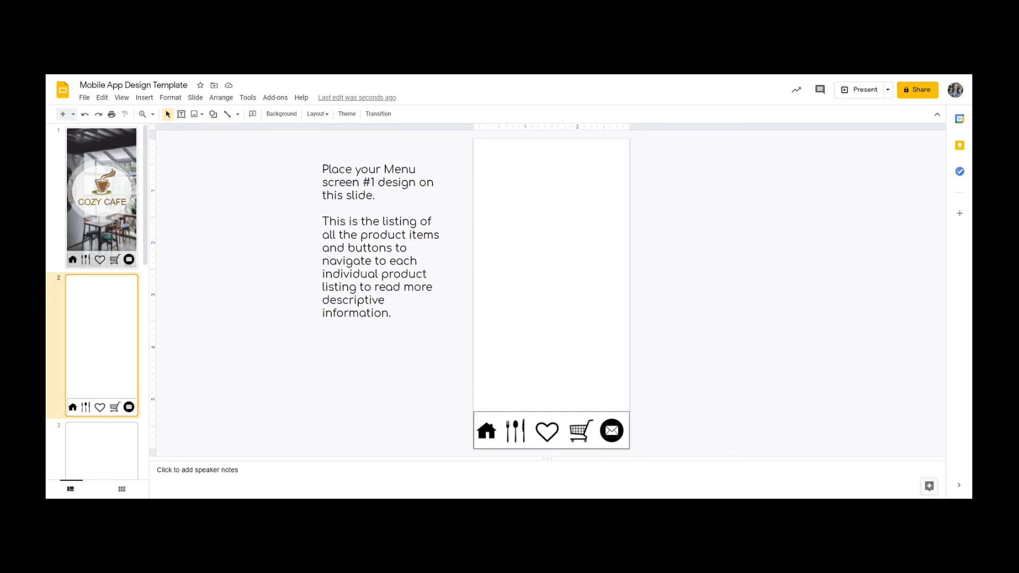
scroll(97, 303, "down", 10)
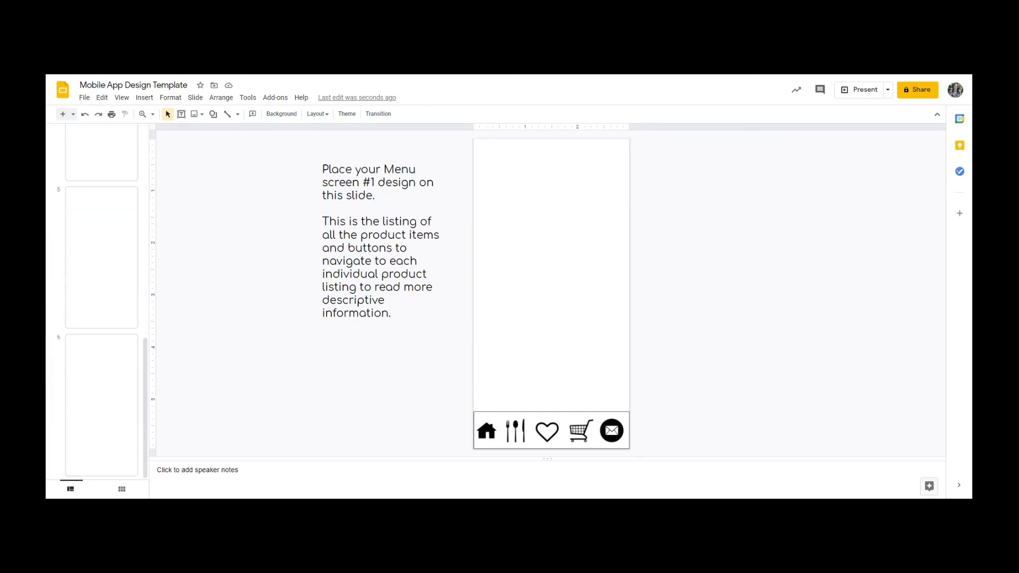